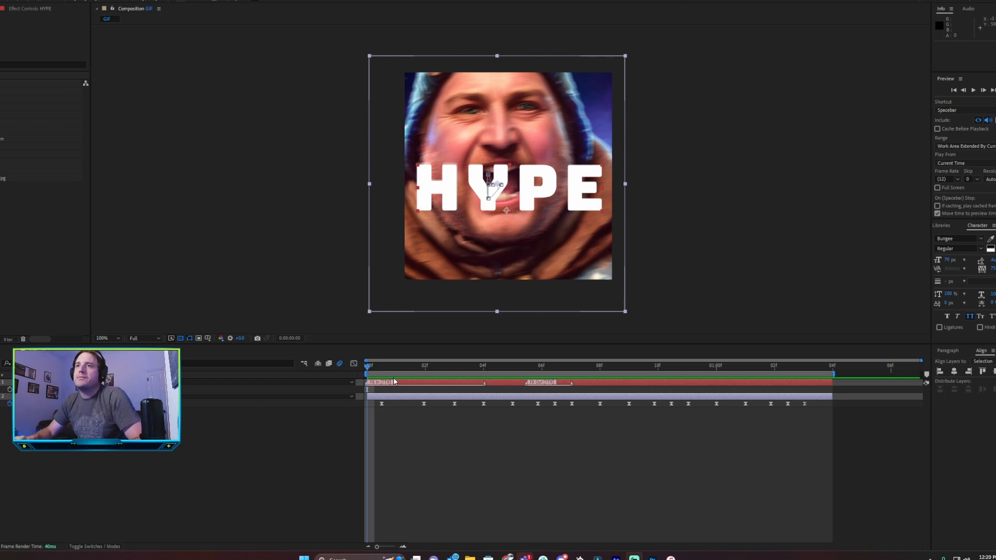
- Play the GIF composition from its first frame to review the looping HYPE animation
left_click(370, 367)
key("space")
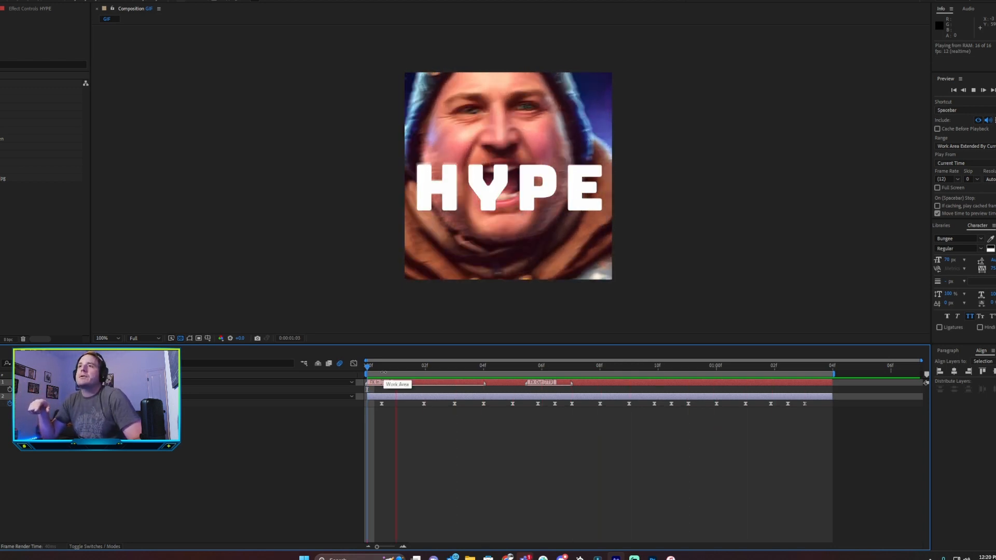
key("space")
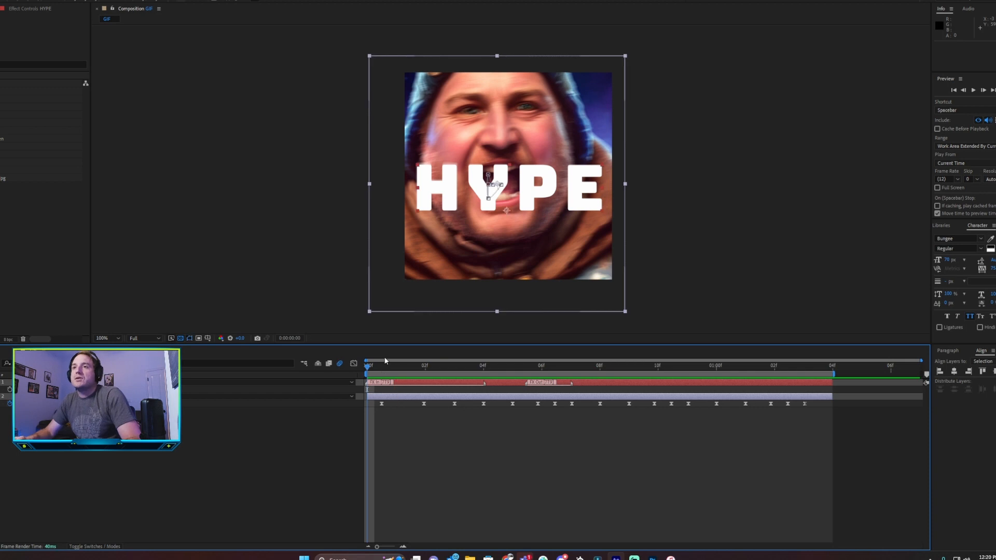
- Create a composition named "GIF Exponion" at 500 × 500 px, 12 frames per second, with a duration of 0:00:01:07
left_click(48, 245)
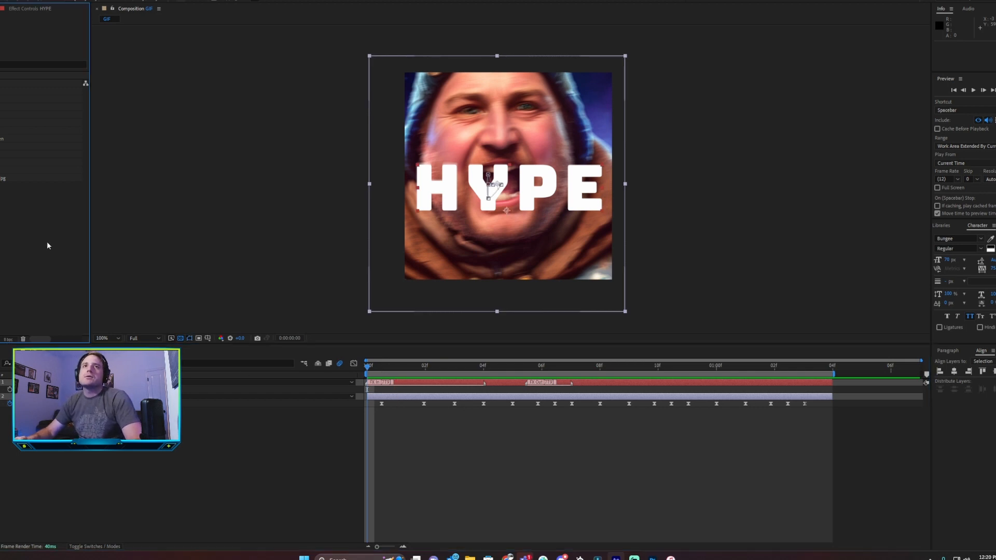
right_click(1, 219)
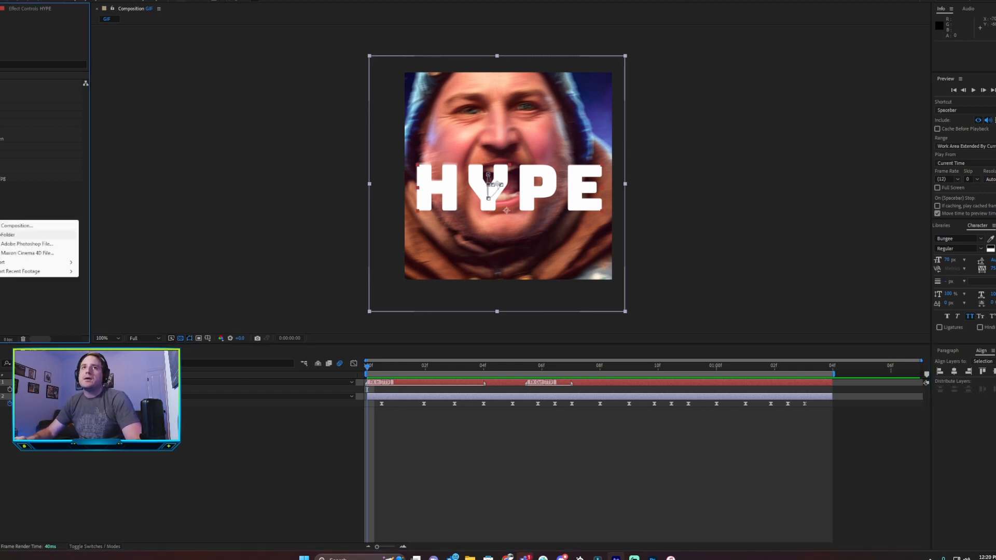
left_click(9, 224)
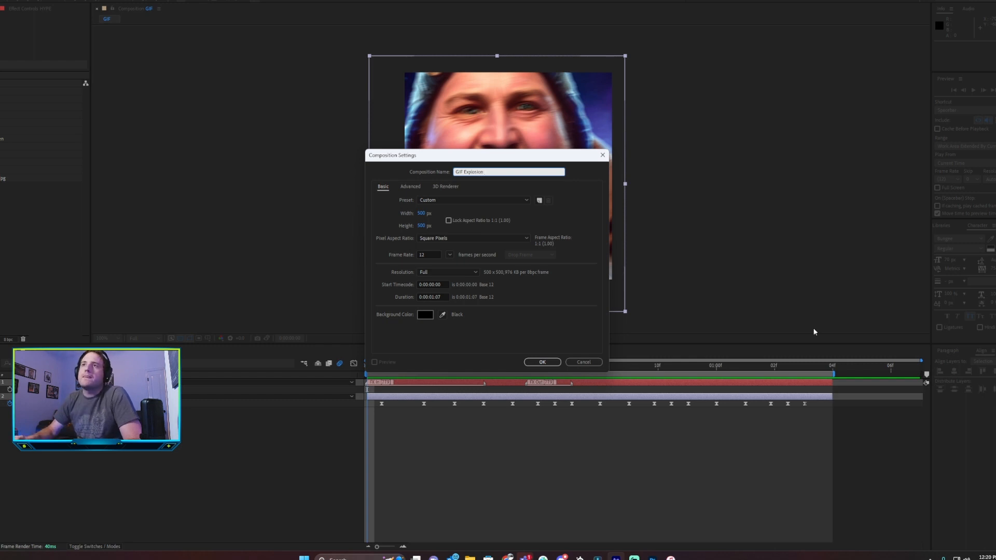
left_click(541, 361)
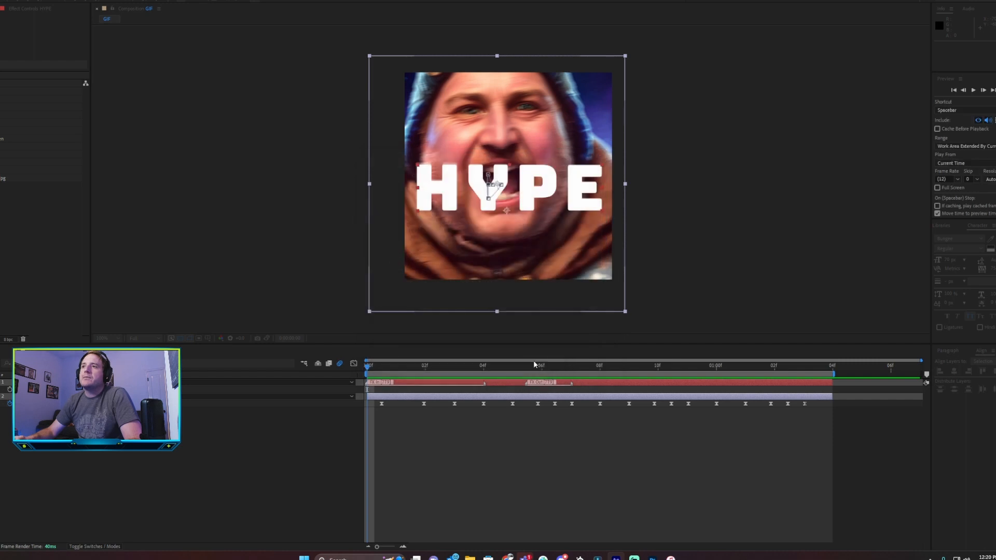
left_click(7, 269)
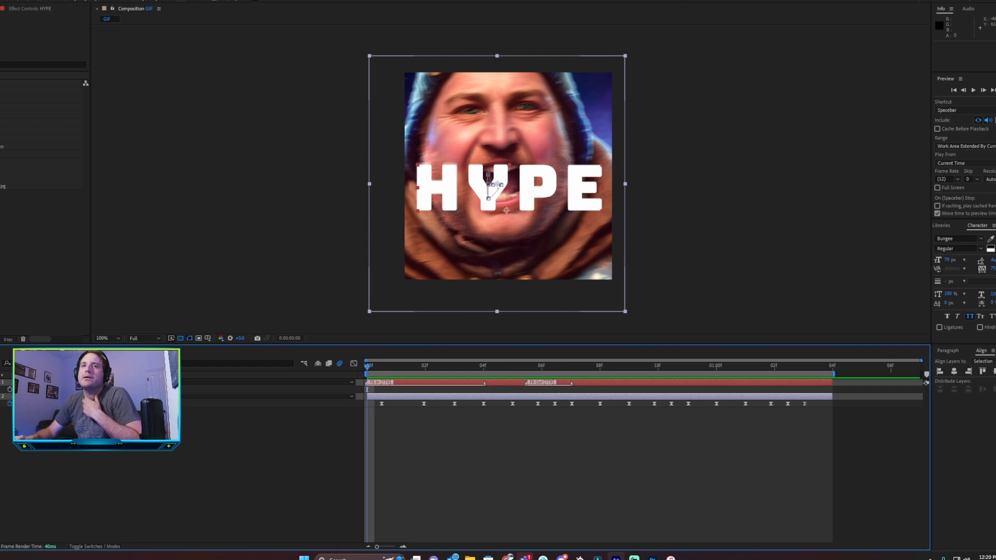
- Hide the HYPE text layer, keep the face image layer visible, and preview the image animation alone
left_click(0, 383)
left_click(64, 458)
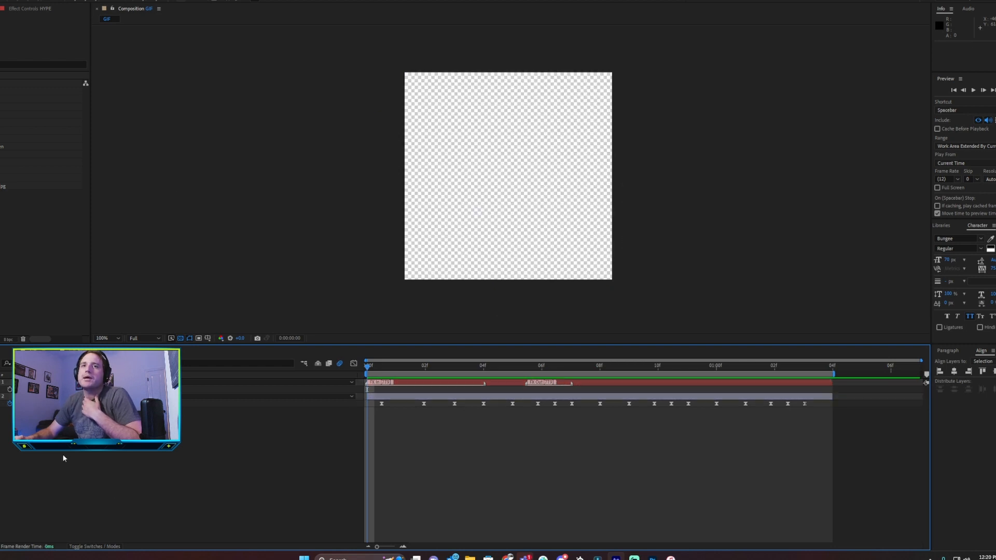
left_click(0, 396)
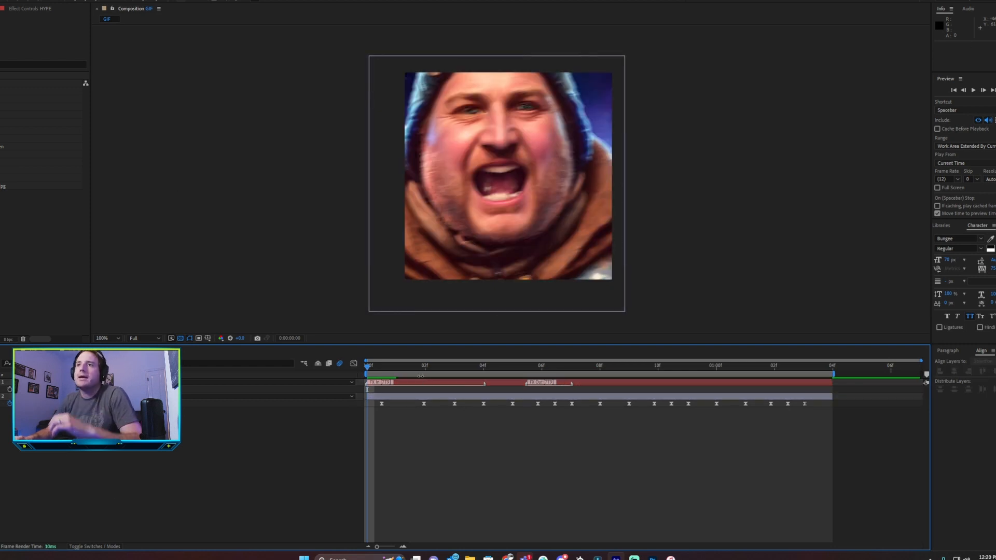
key("space")
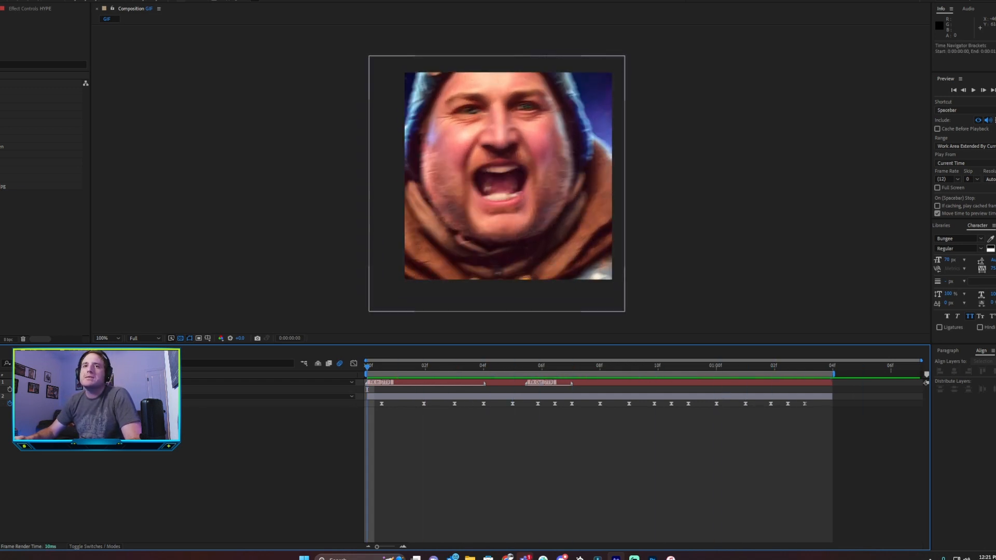
- Examine the face image layer's scale keyframes and its position keyframes
left_click(52, 396)
key("s")
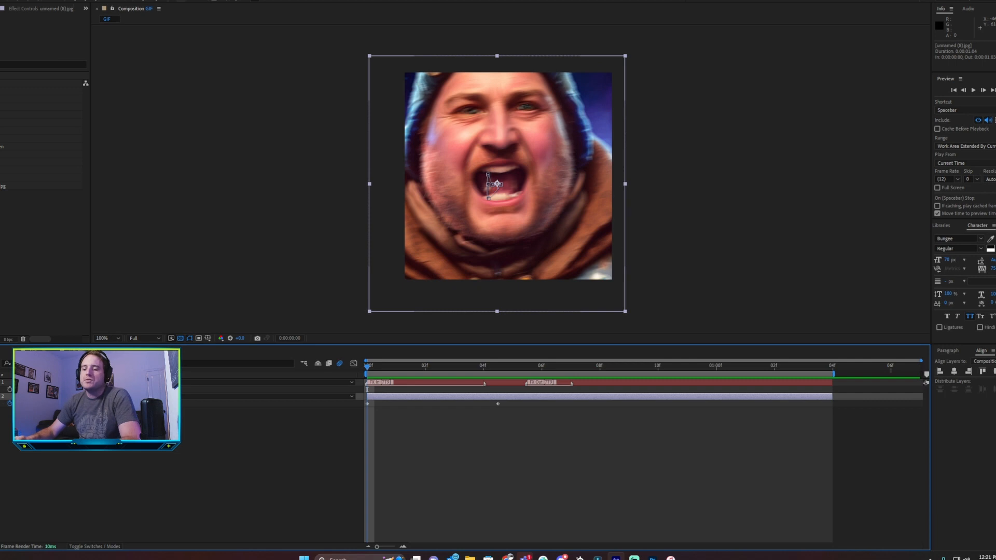
key("p")
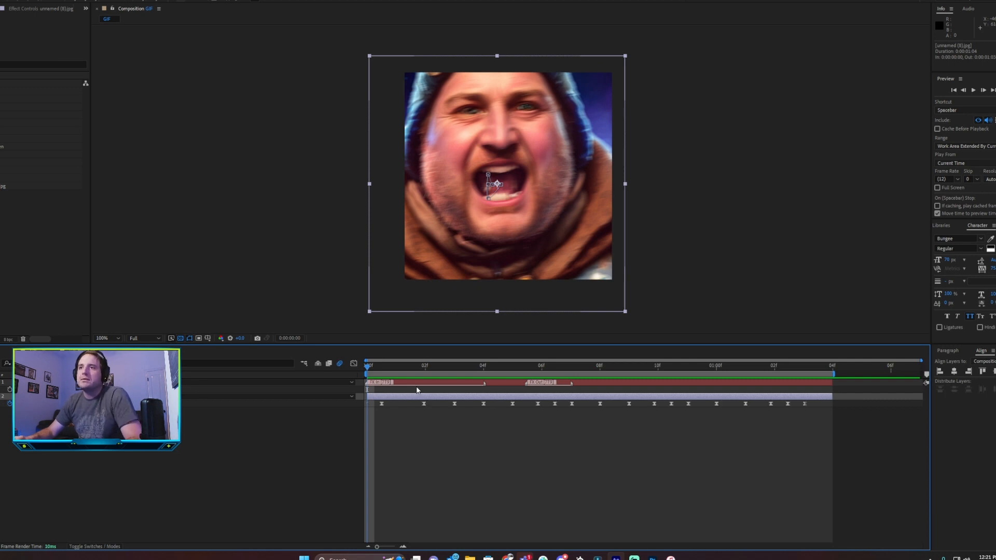
- Remove the face image layer's scale keyframes and preview the shake without zooming
key("space")
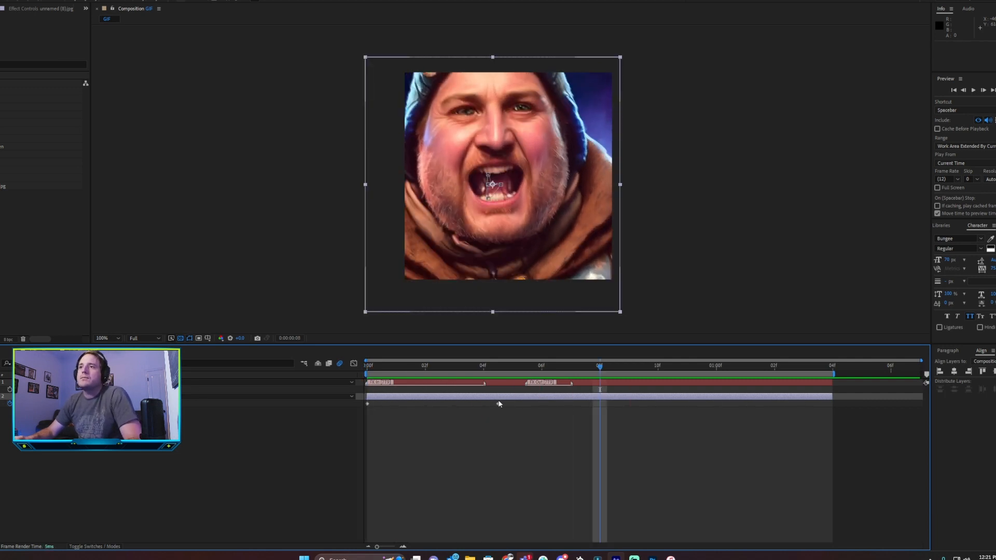
mouse_move(498, 405)
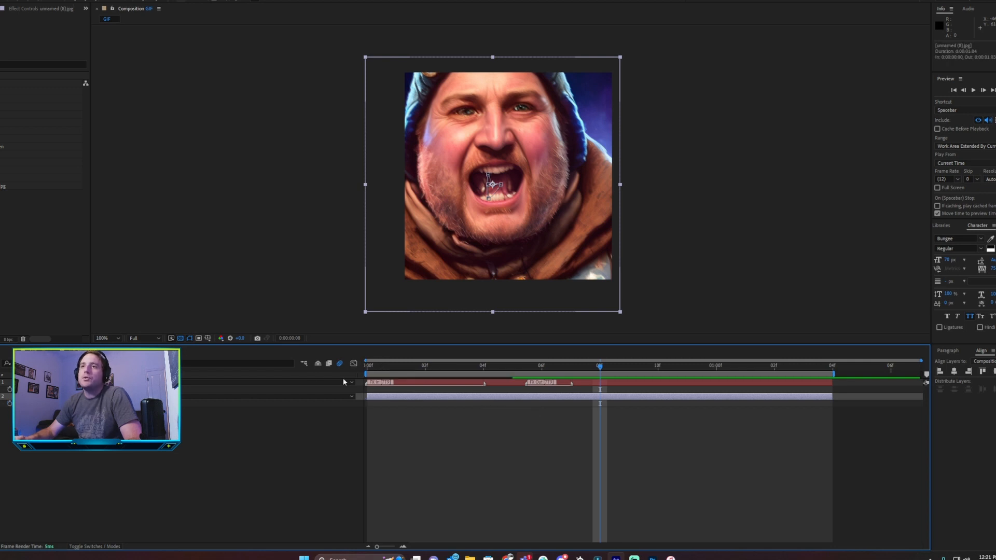
key("space")
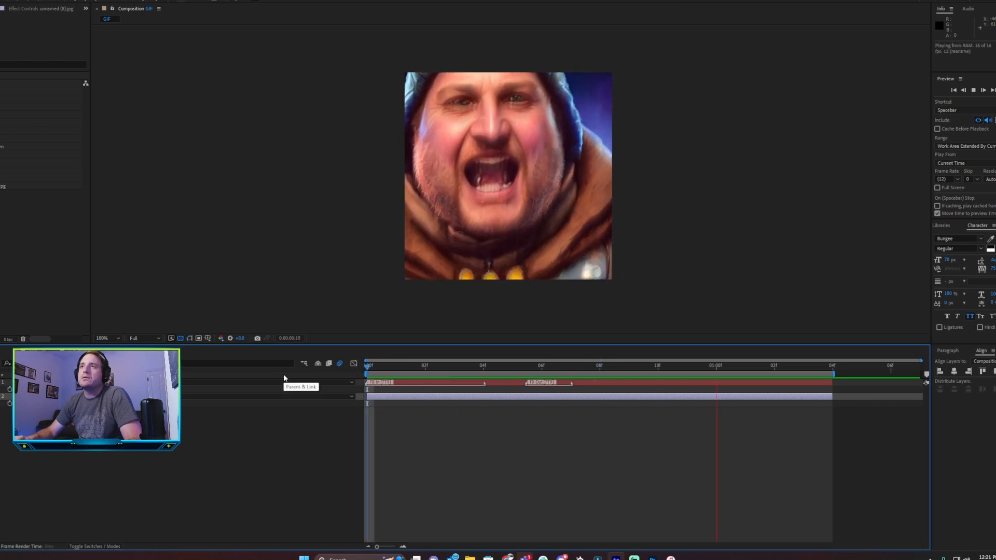
key("space")
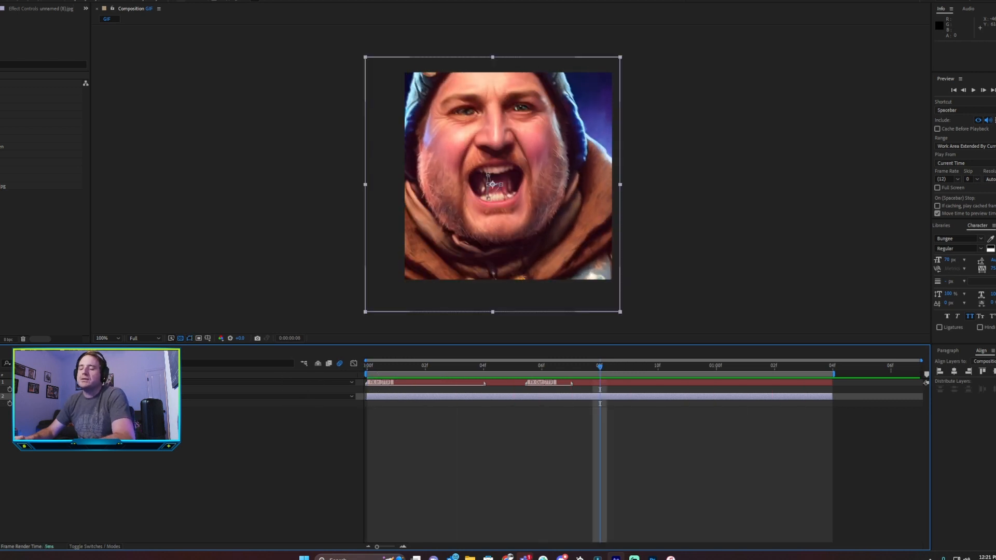
- Shift all of the image layer's position keyframes later so the last one sits at the layer's end, and preview the motion
left_click_drag(389, 365, 821, 407)
key("space")
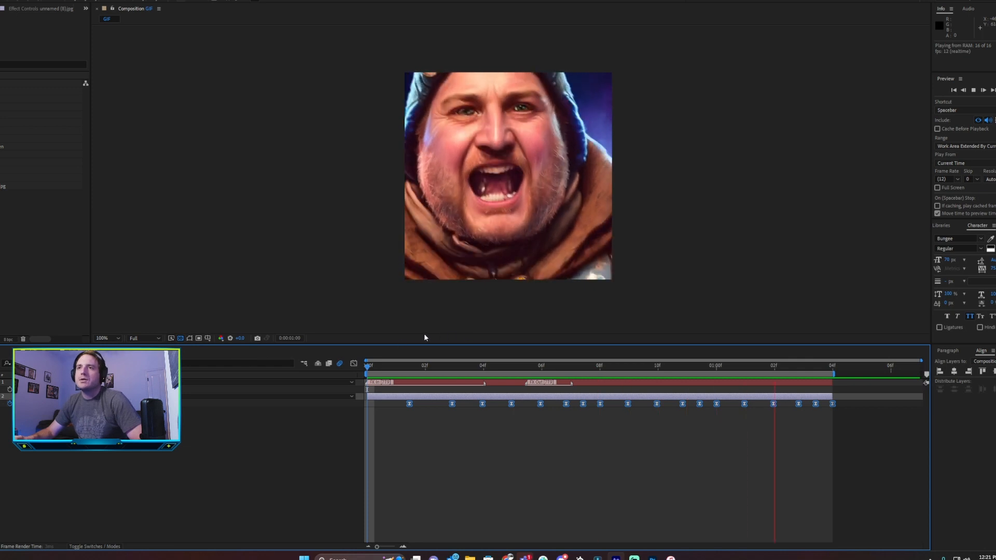
left_click(182, 399)
key("space")
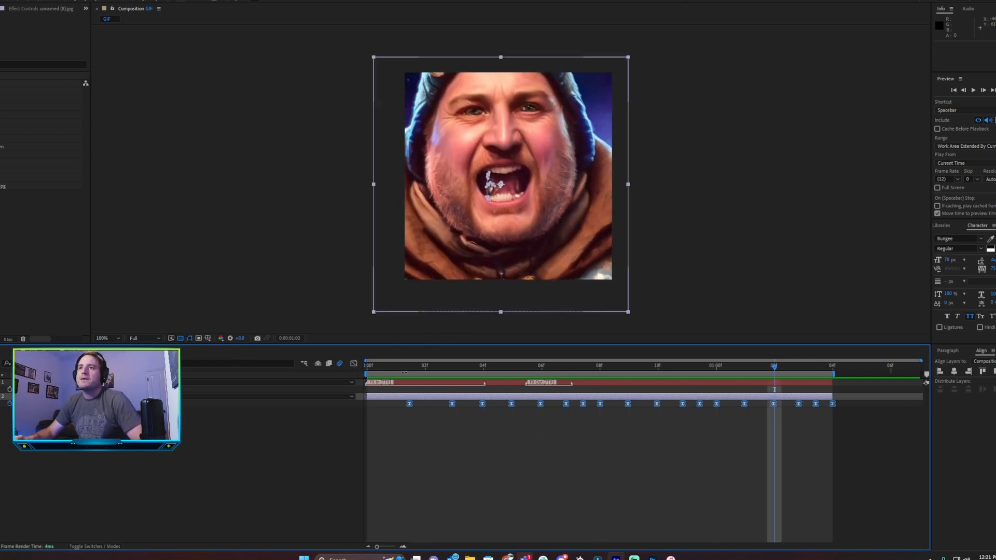
key("Home")
key("space")
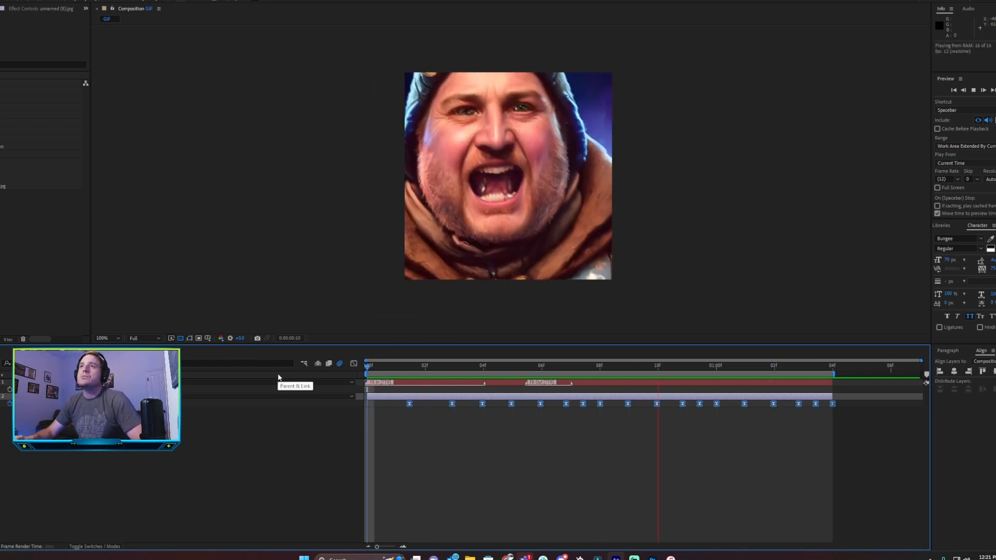
key("space")
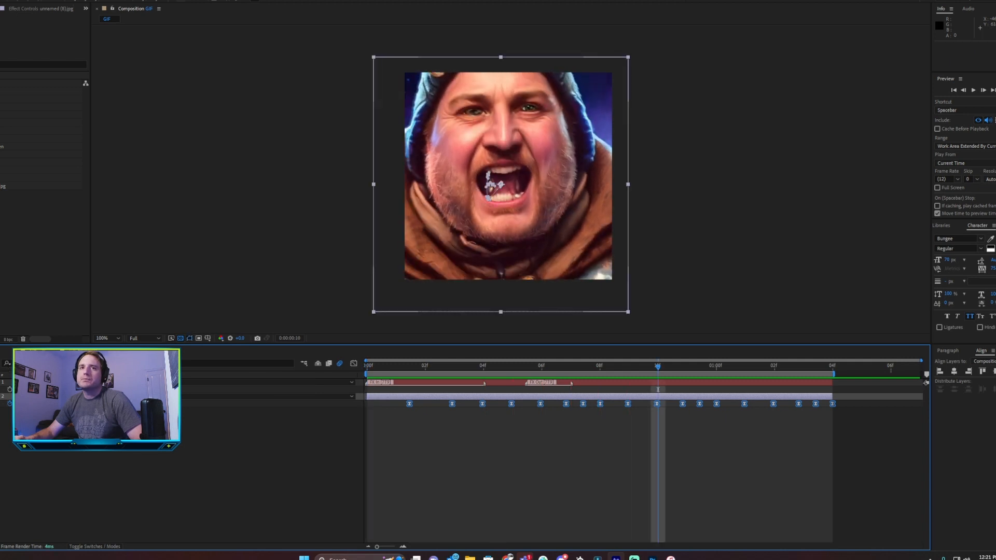
- Make the HYPE text layer visible again and play the composition from the start
left_click_drag(409, 371, 298, 371)
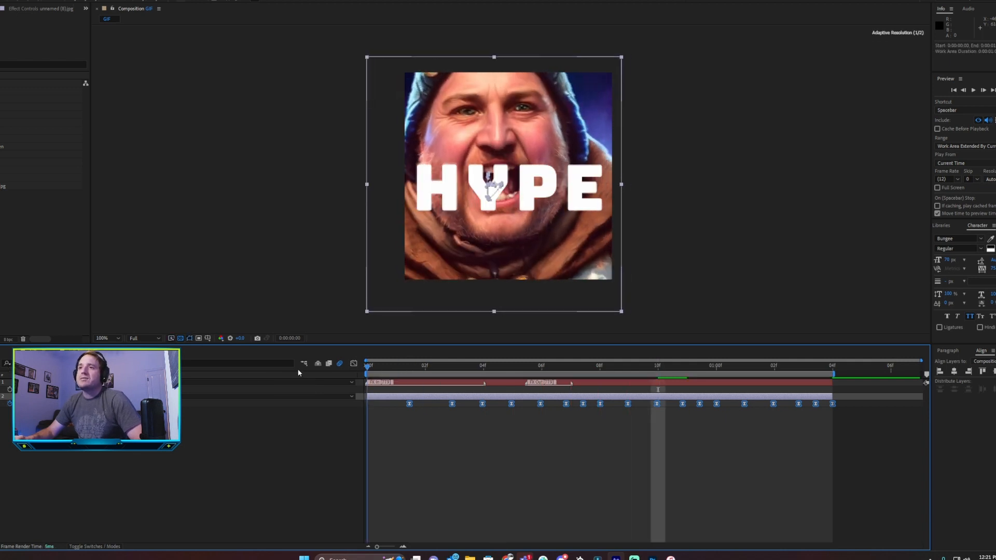
key("space")
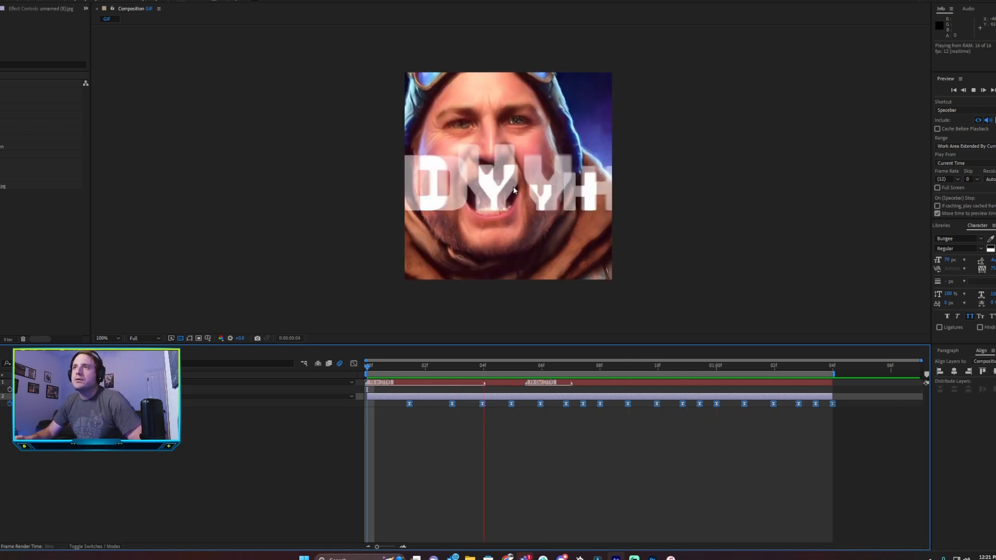
key("space")
- Select the HYPE text layer, replay the text animation, and return to the first frame
left_click(497, 383)
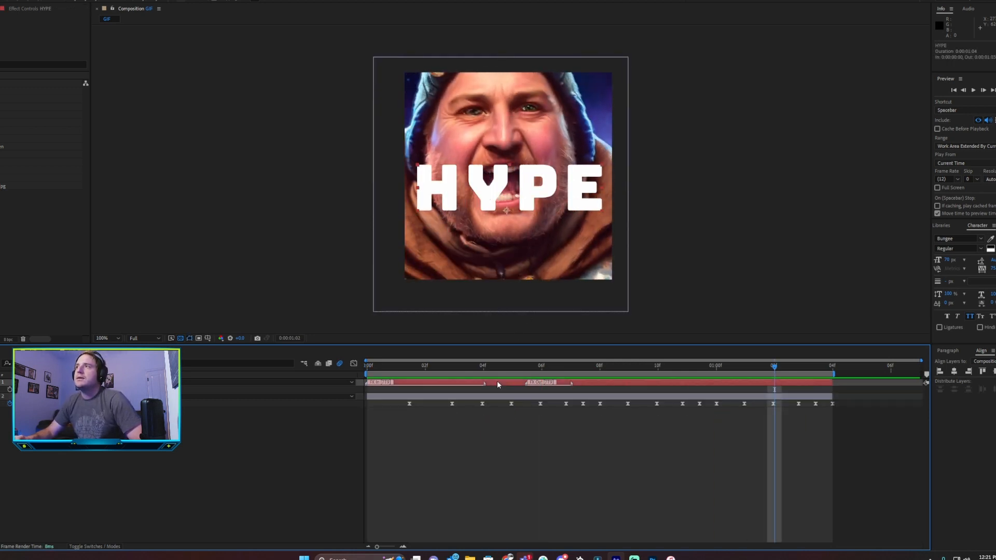
key("space")
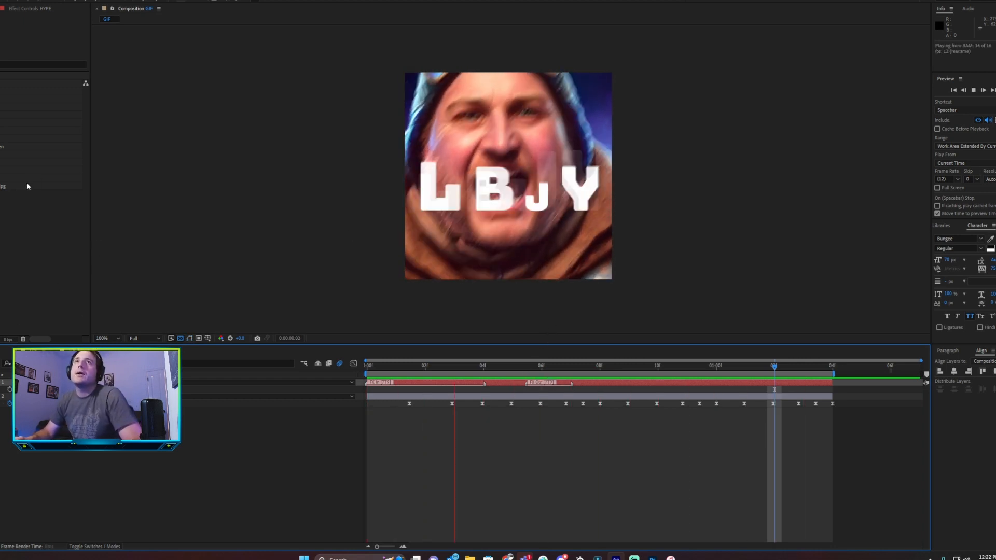
key("space")
left_click_drag(372, 368, 745, 406)
key("Home")
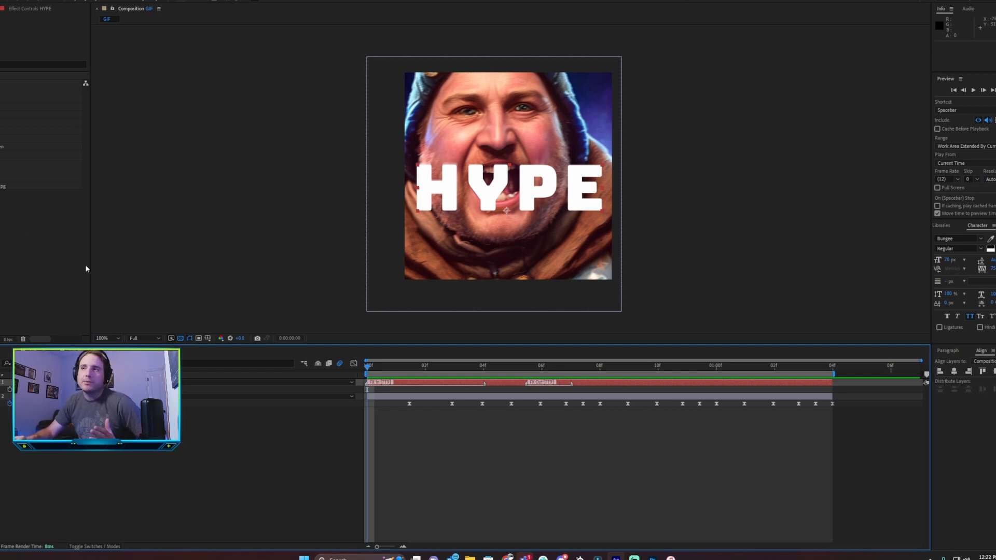
left_click(14, 277)
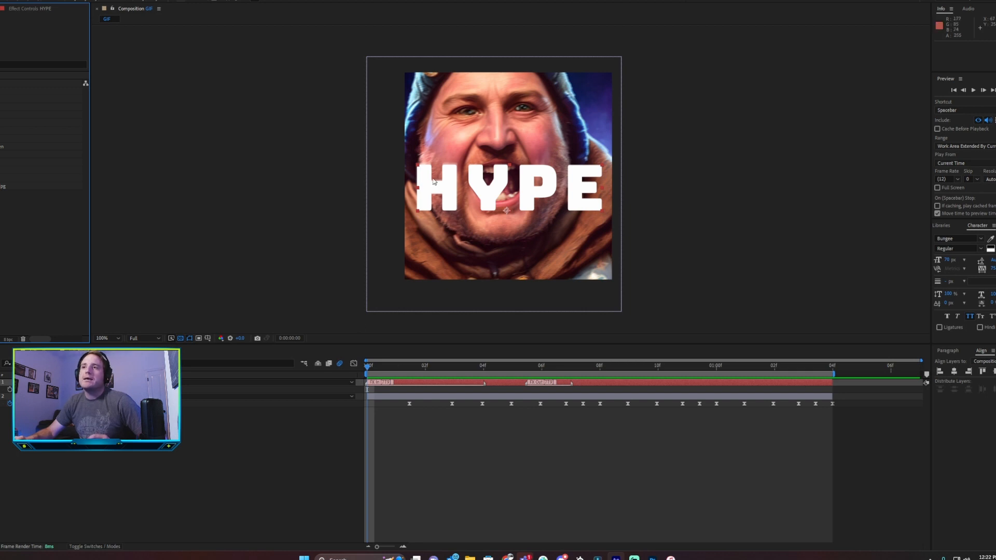
left_click(13, 4)
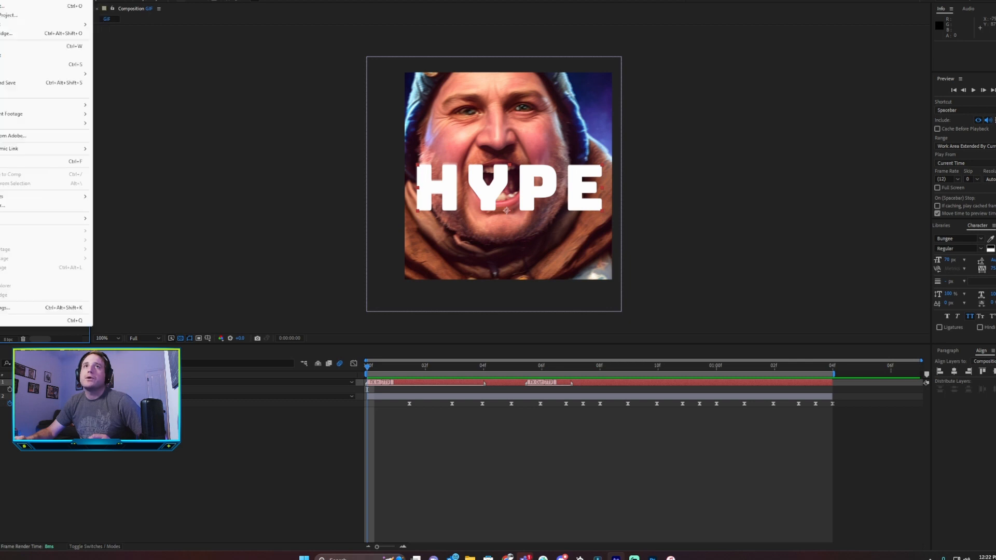
mouse_move(8, 82)
mouse_move(1, 1)
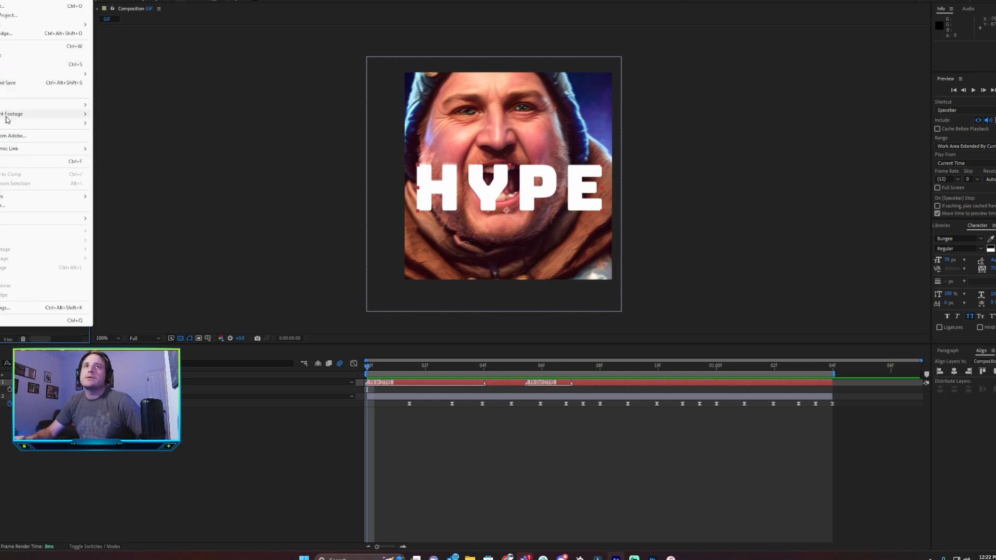
mouse_move(30, 125)
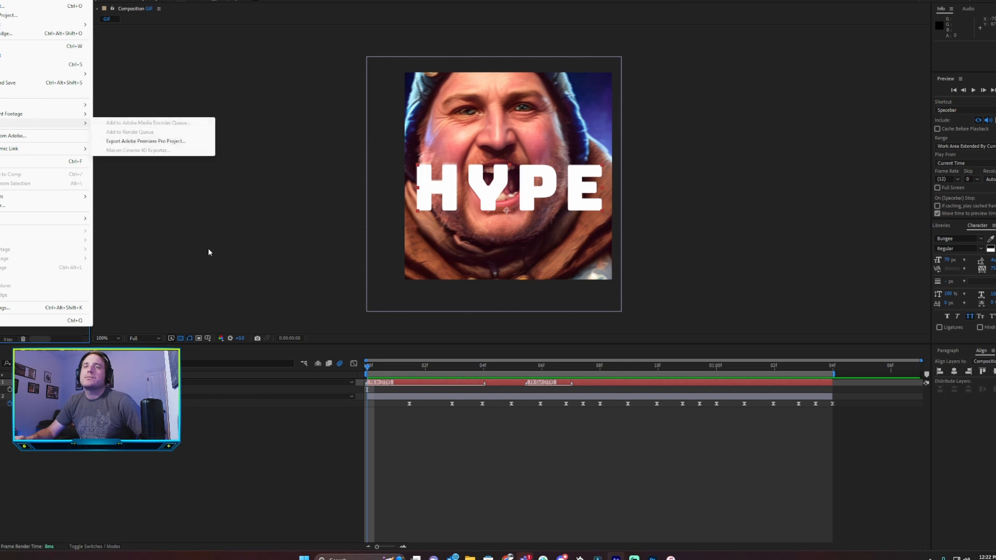
left_click(64, 451)
- Select the GIF composition in the project and add it to the render queue
left_click(41, 106)
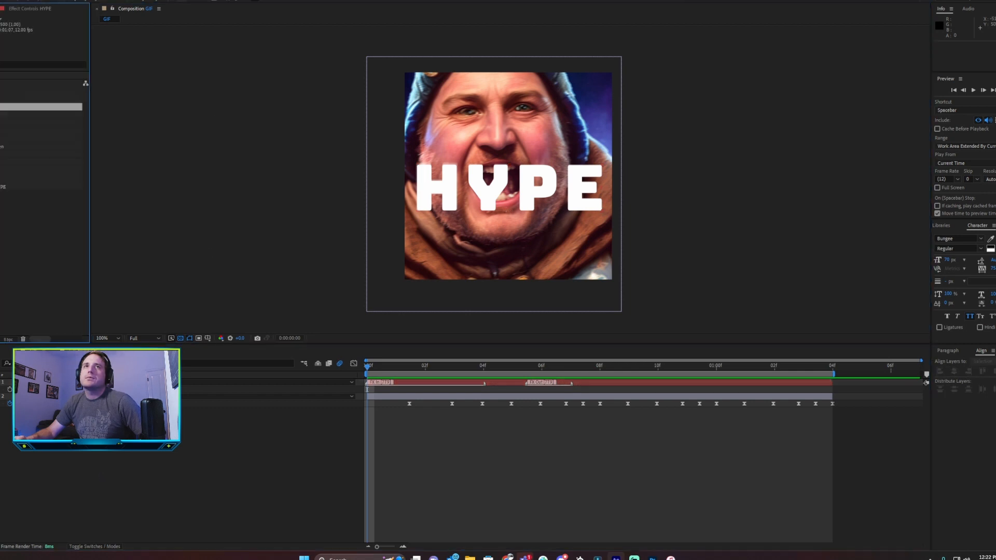
left_click(0, 0)
mouse_move(59, 124)
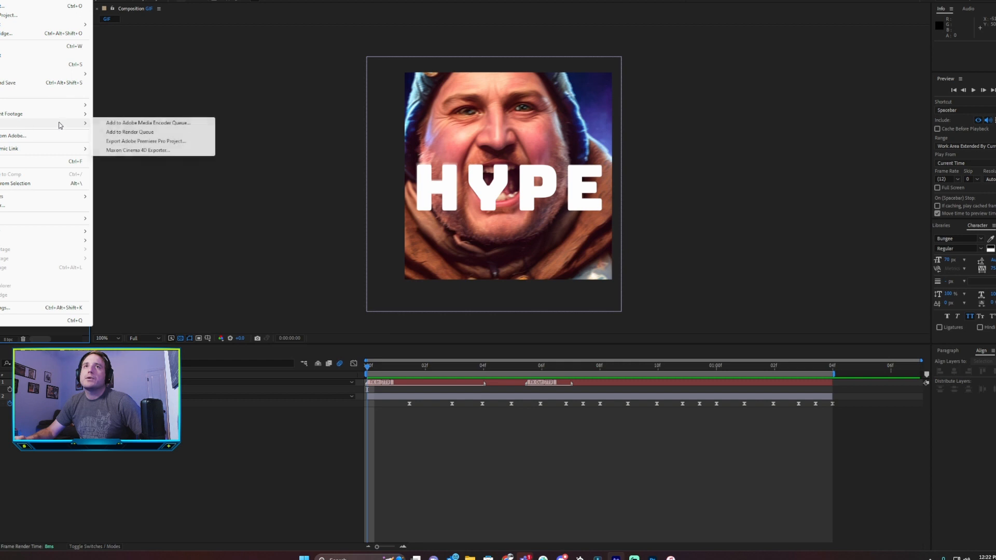
left_click(113, 133)
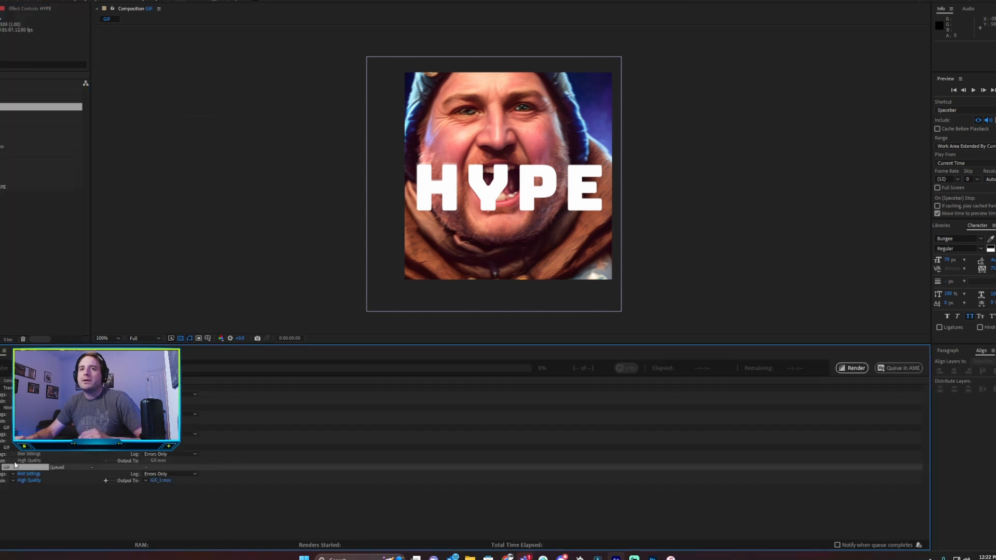
- Clear all items from the render queue, switch to Photoshop, and delete the old GIF layer
key("ctrl+a")
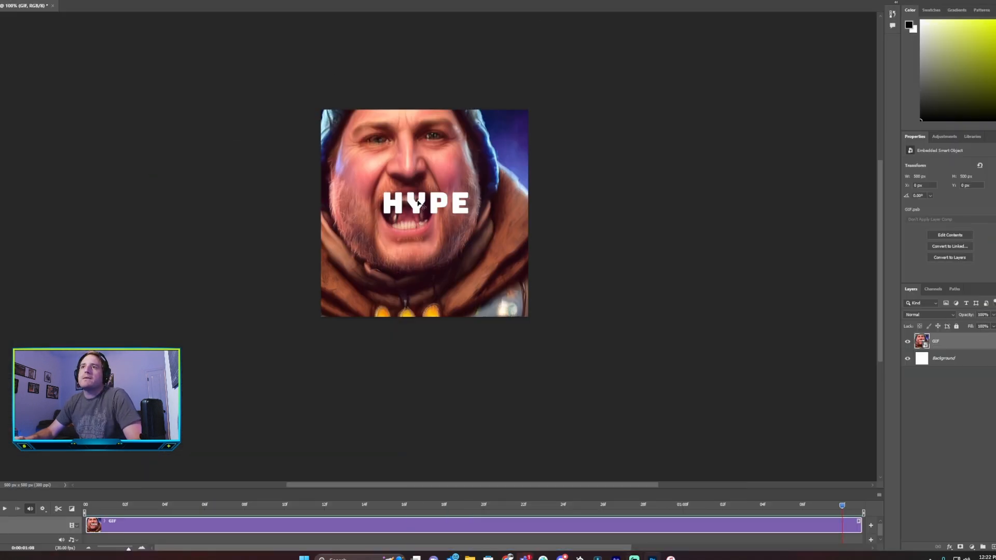
key("Delete")
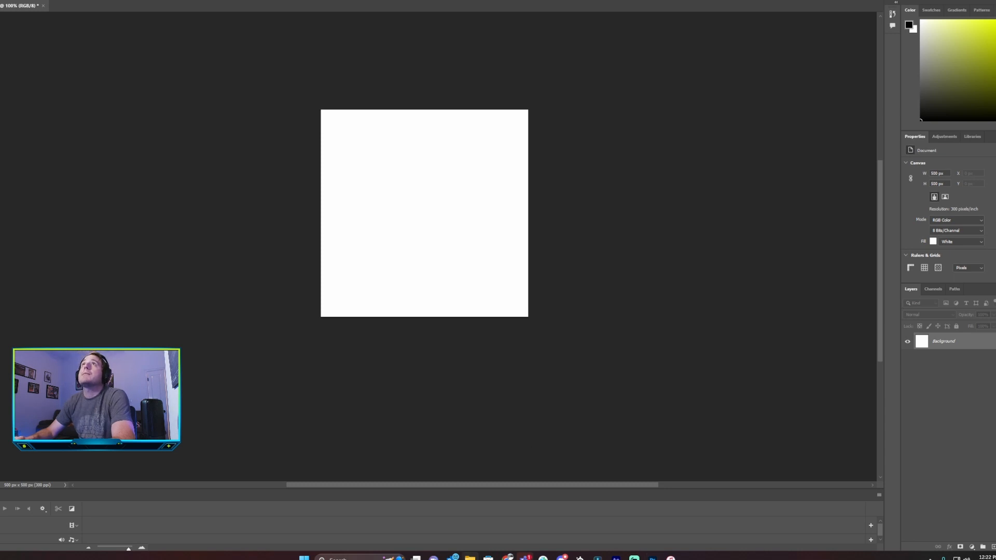
- Place the GIF video on the blank canvas and play it in the timeline
left_click_drag(405, 73, 399, 208)
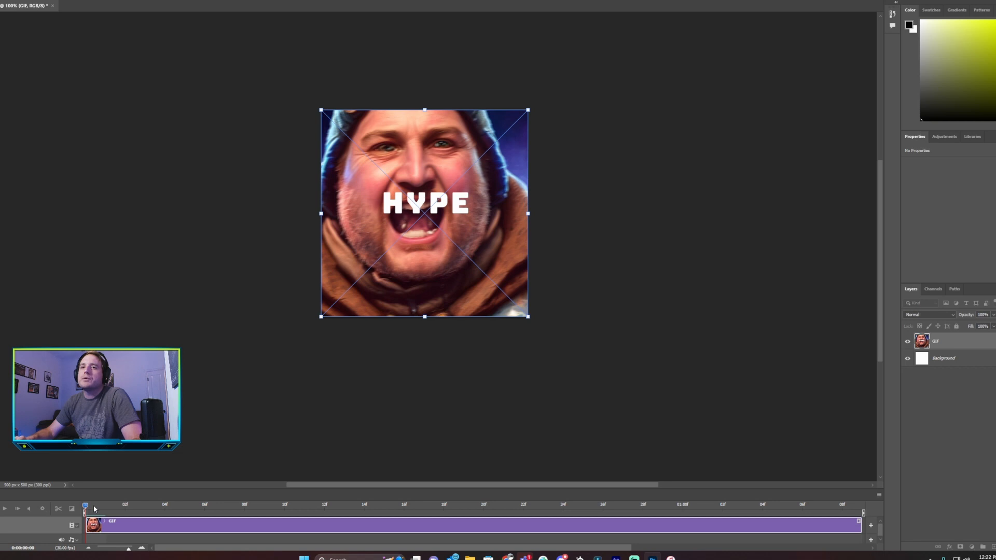
key("Return")
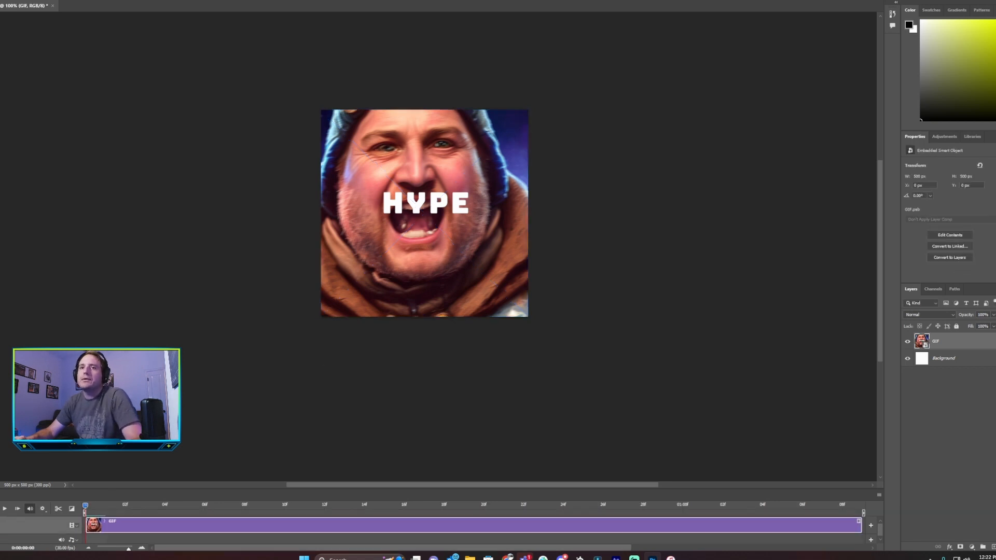
key("space")
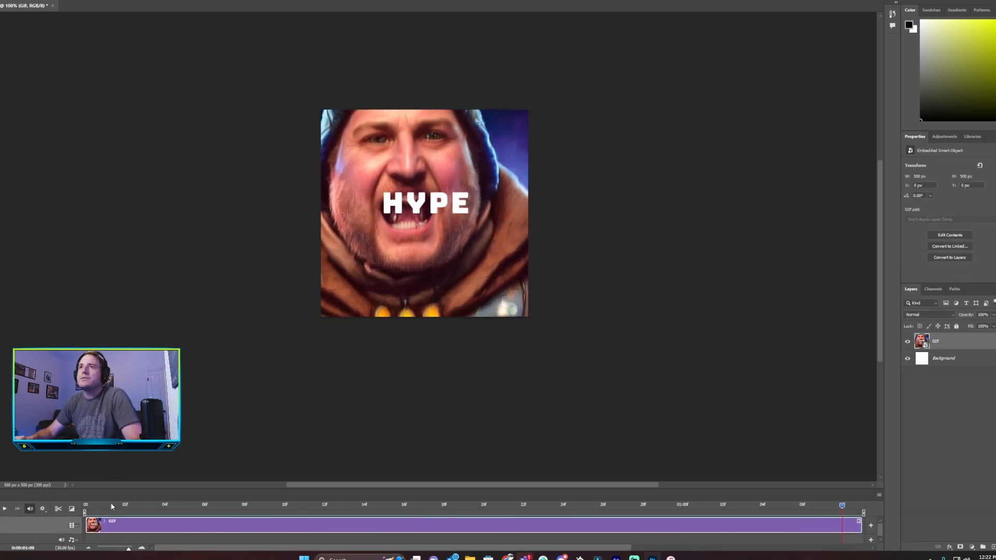
key("space")
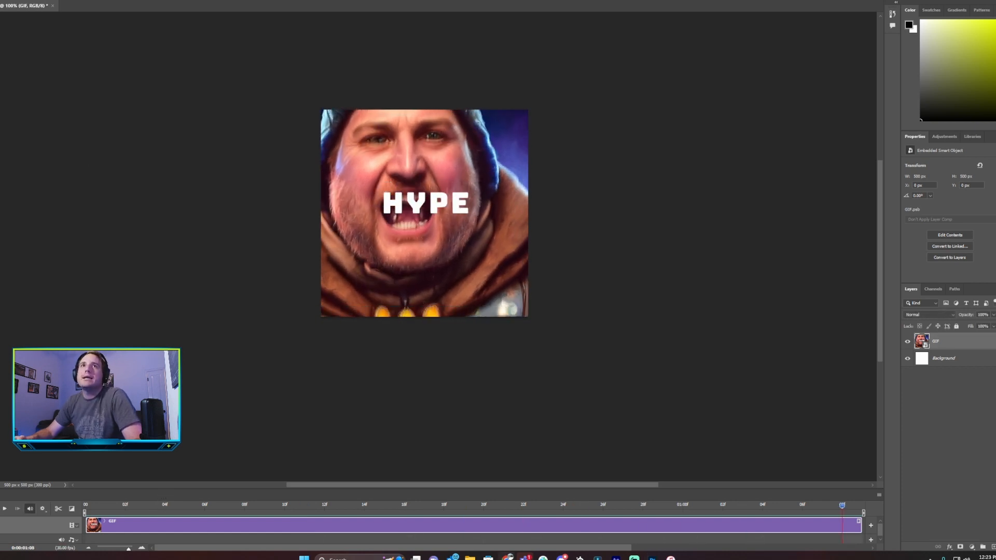
- Open Save for Web, compare the GIF with 16 and 8 colors, and cancel the export
left_click(0, 0)
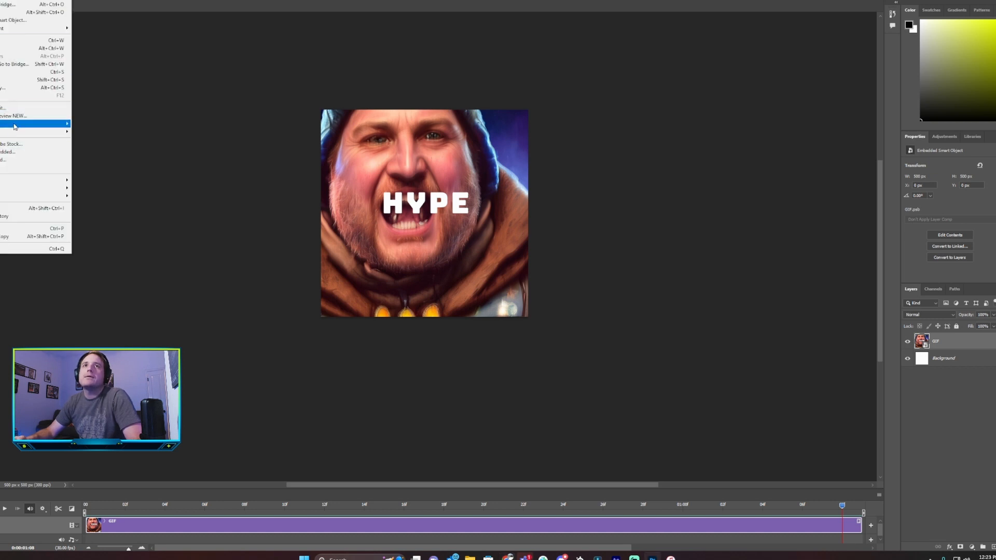
mouse_move(14, 125)
left_click(111, 157)
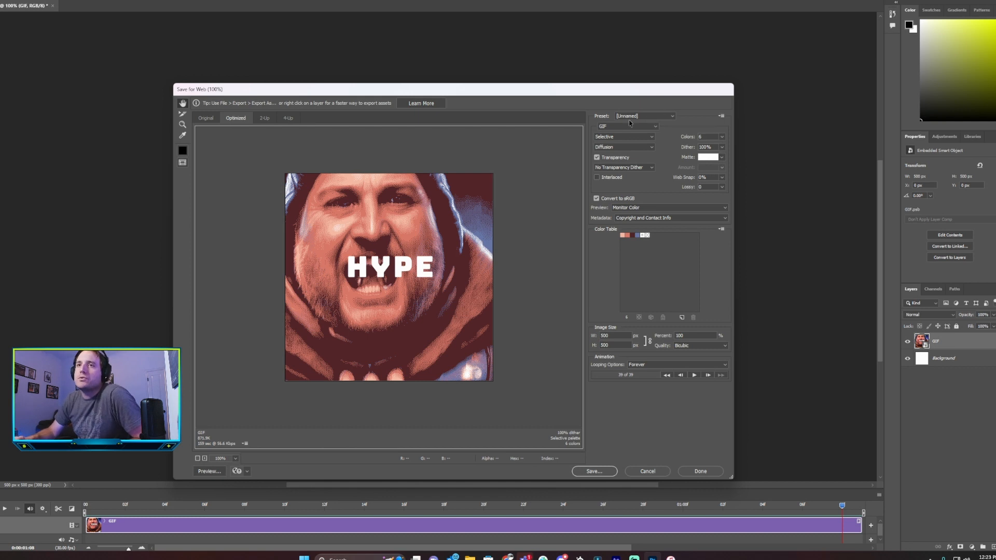
left_click(721, 137)
left_click(701, 174)
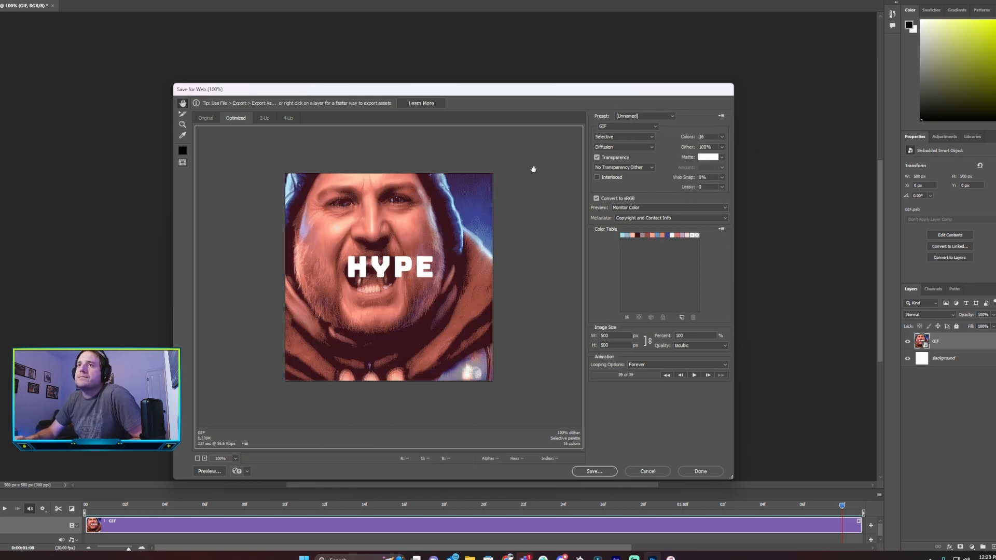
left_click(722, 137)
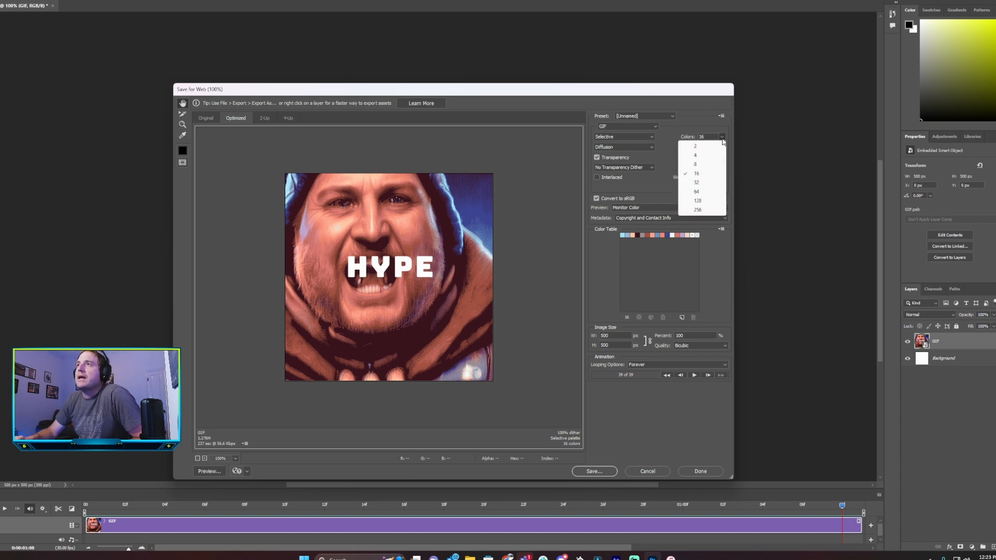
left_click(701, 166)
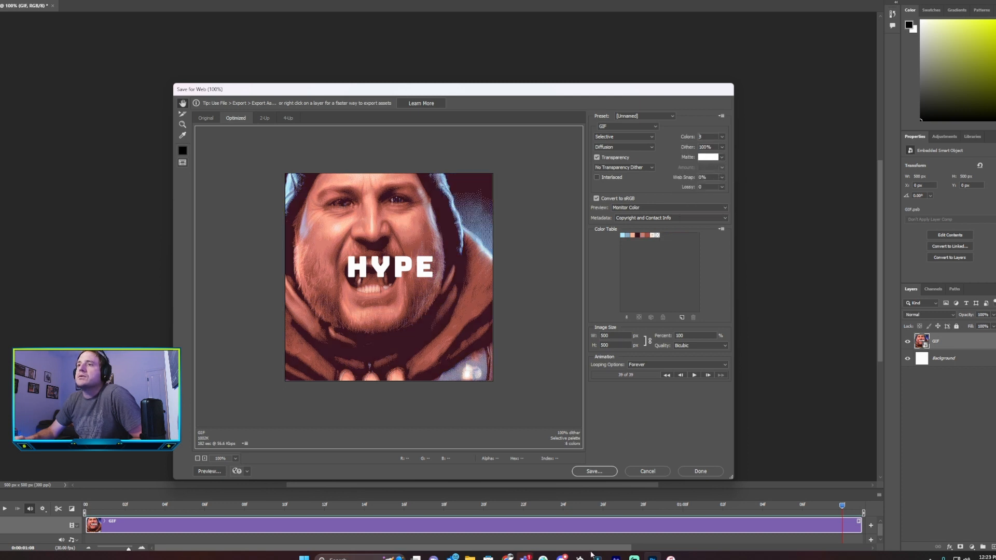
left_click(648, 471)
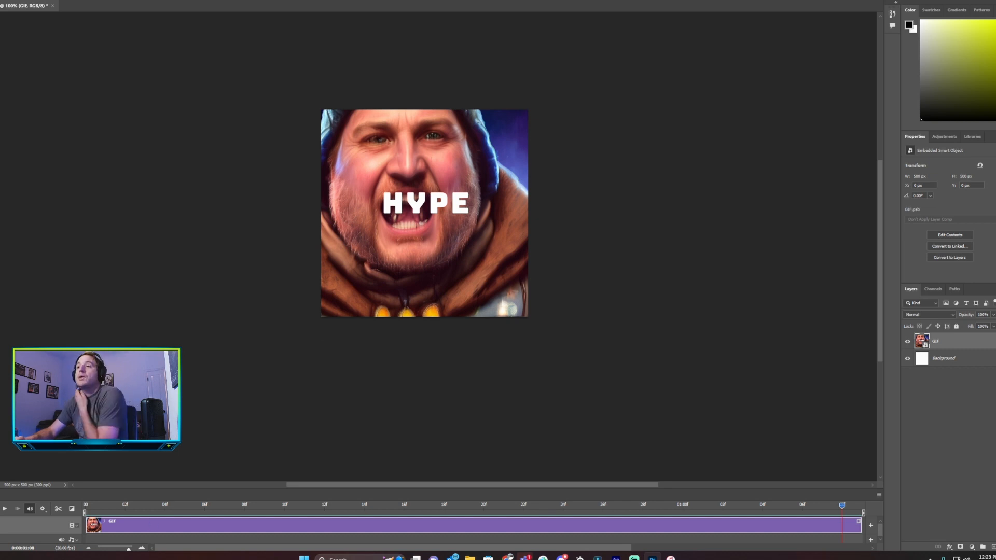
- Switch to After Effects, queue the GIF composition for rendering, and set its output to replace the existing GIF.mov on the Desktop
left_click(616, 558)
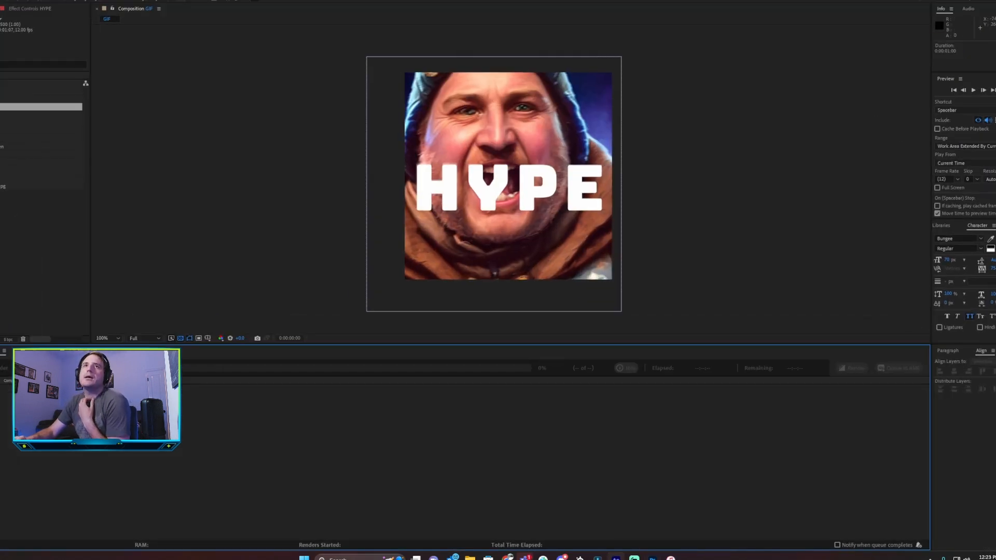
left_click(0, 1)
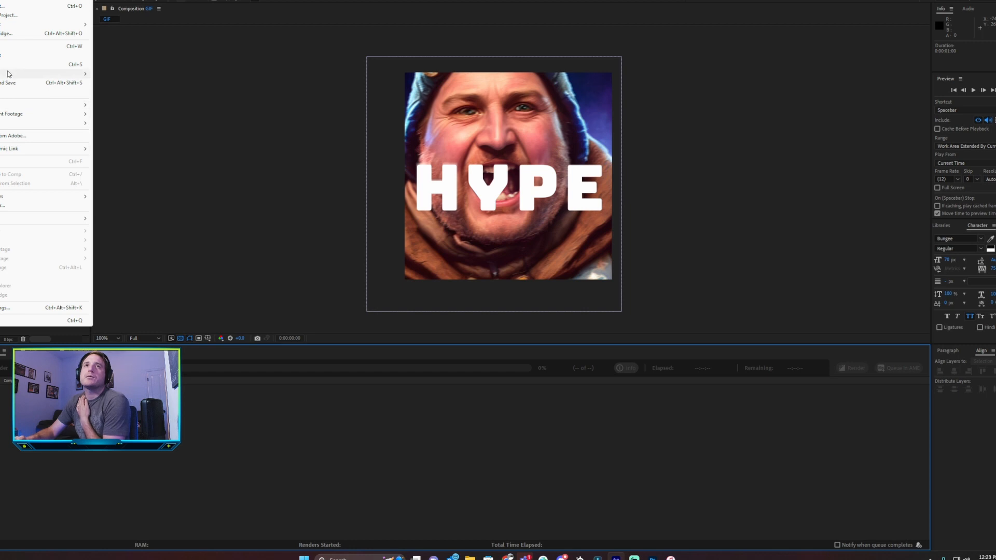
mouse_move(5, 125)
left_click(139, 133)
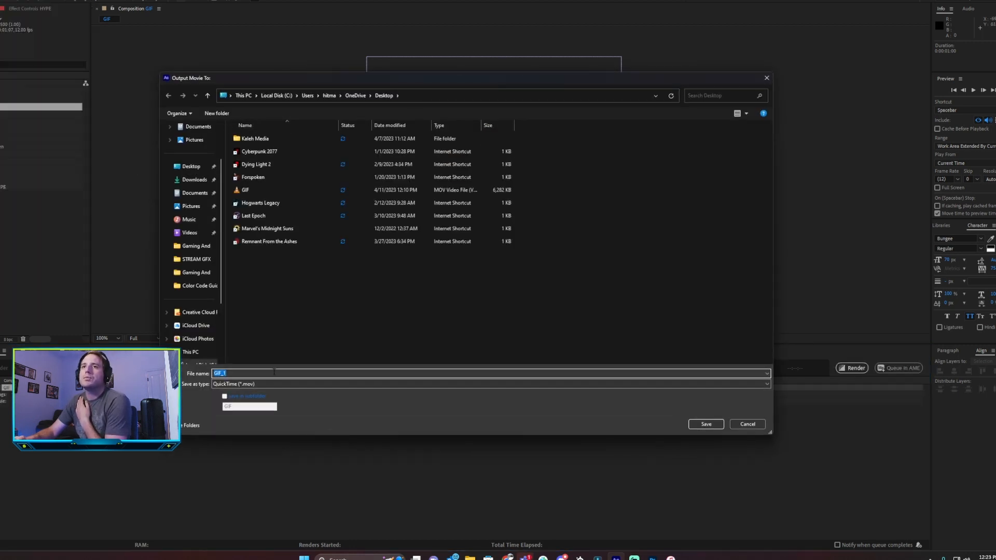
key("BackSpace")
key("BackSpace")
key("Return")
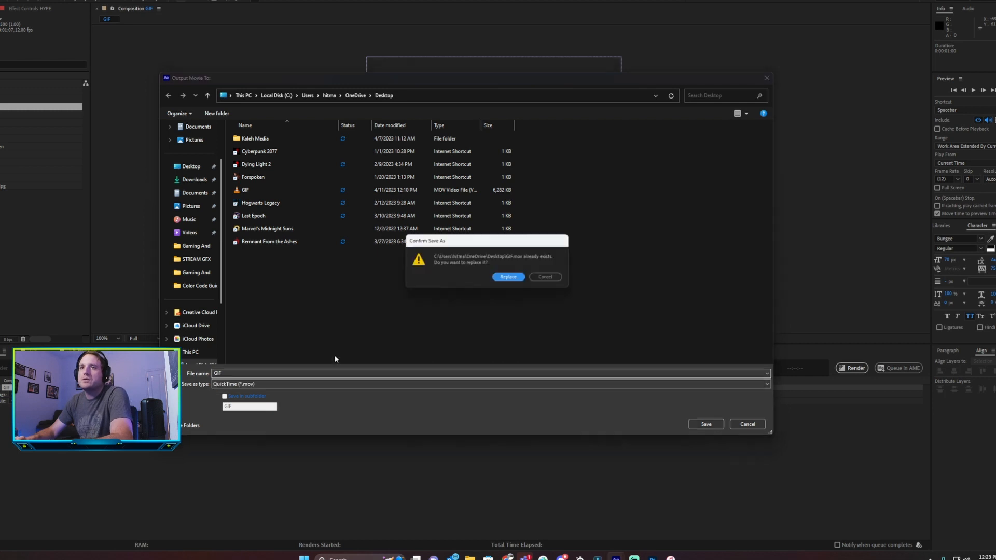
left_click(509, 277)
- Try to render the queued composition, allowing the existing GIF.mov to be overwritten
left_click(847, 368)
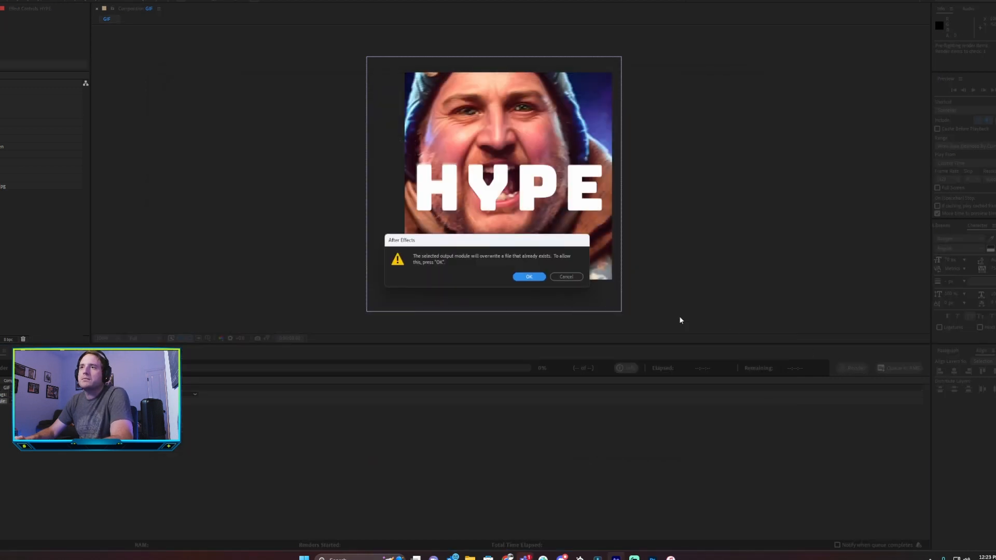
left_click(533, 278)
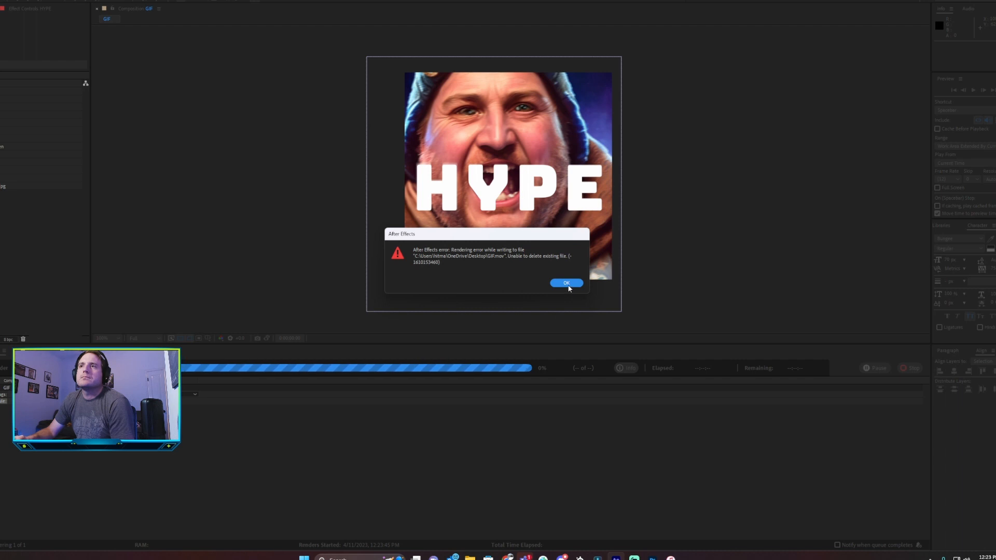
left_click(568, 284)
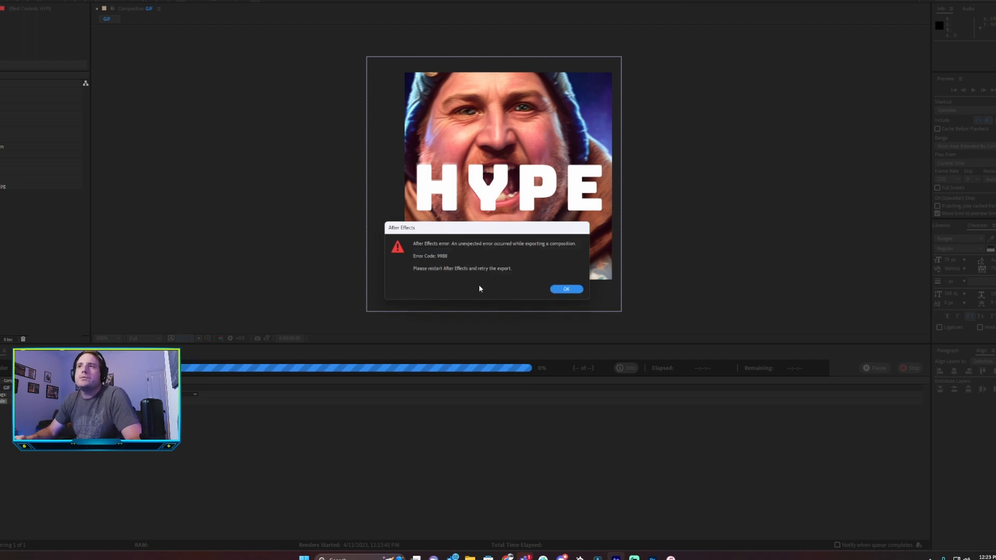
left_click(566, 288)
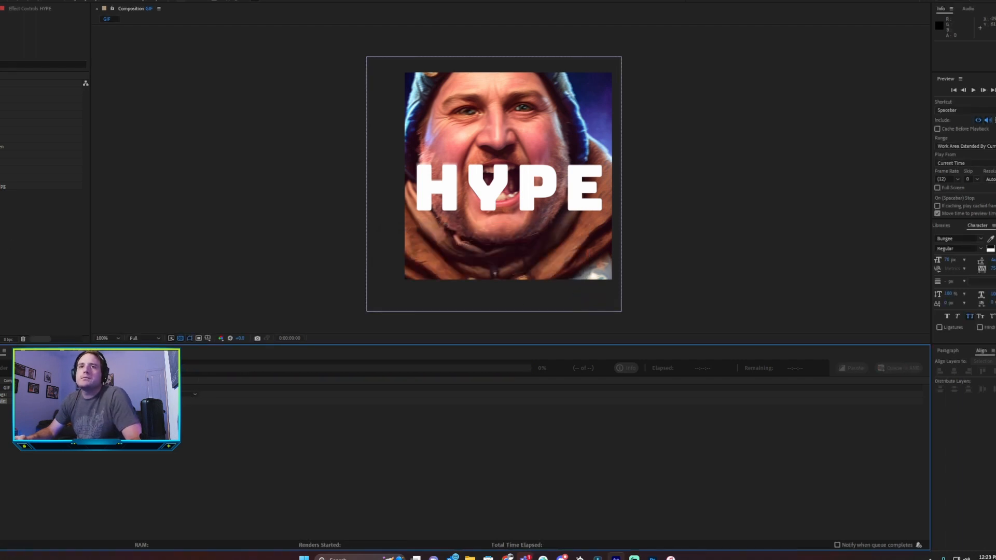
- Select the GIF composition, add it to the render queue again, and render it with its default output file
left_click(2, 107)
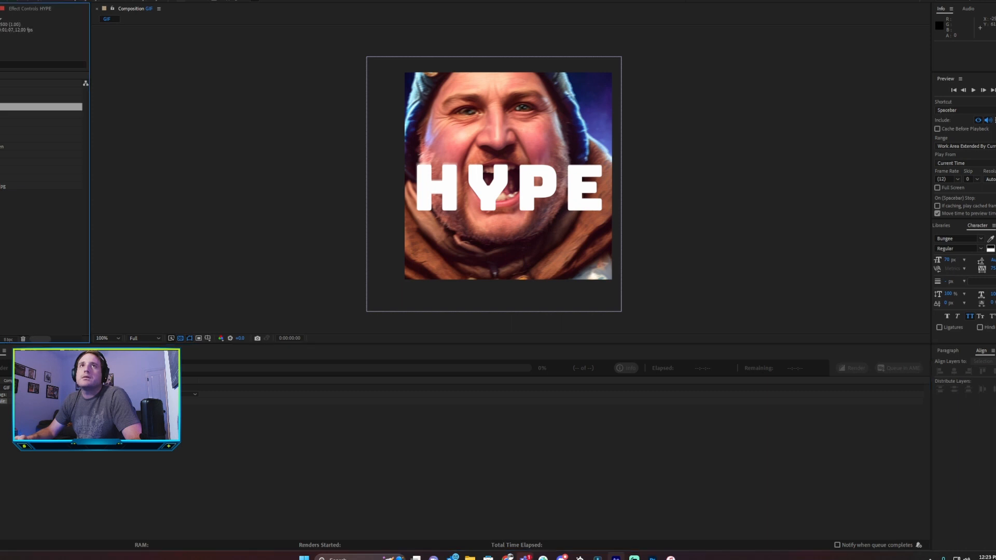
left_click(0, 0)
mouse_move(26, 123)
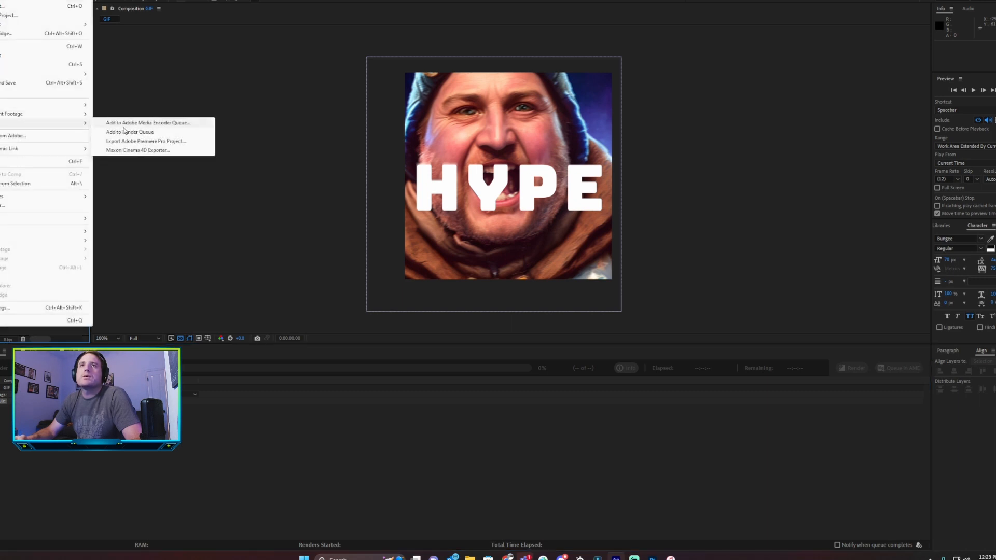
left_click(135, 132)
left_click(851, 368)
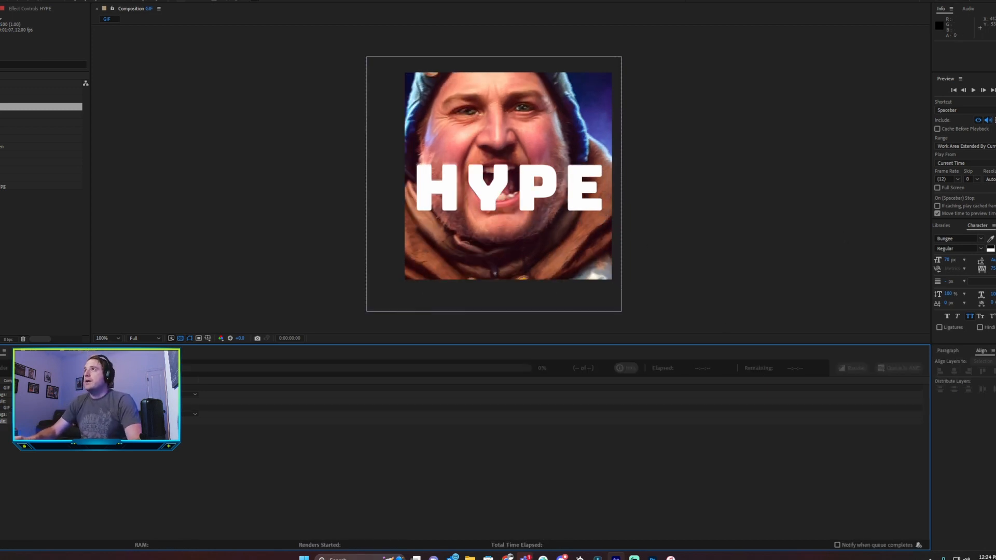
- Switch back to Photoshop and replace the GIF layer with the newly rendered GIF_1 video, fitted to the canvas
left_click(970, 1)
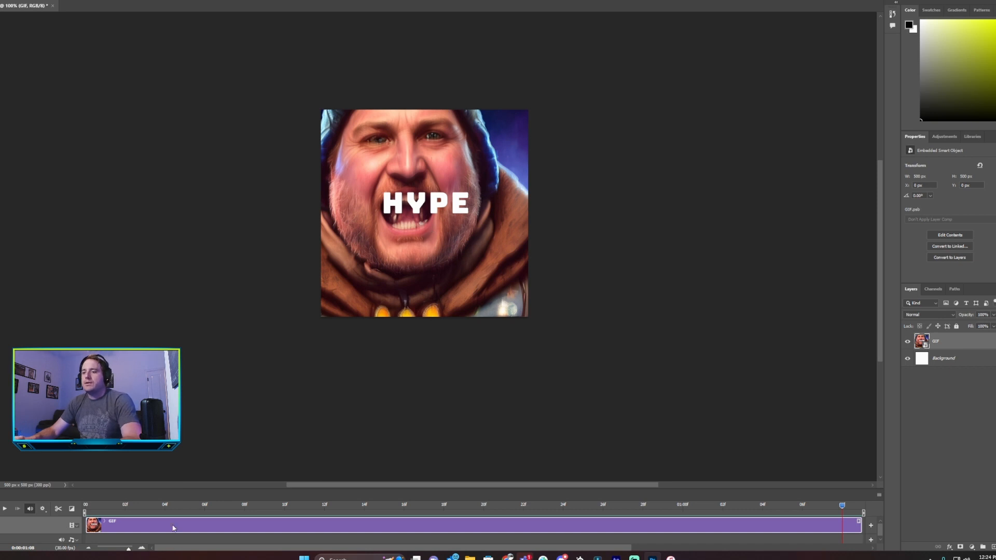
key("Delete")
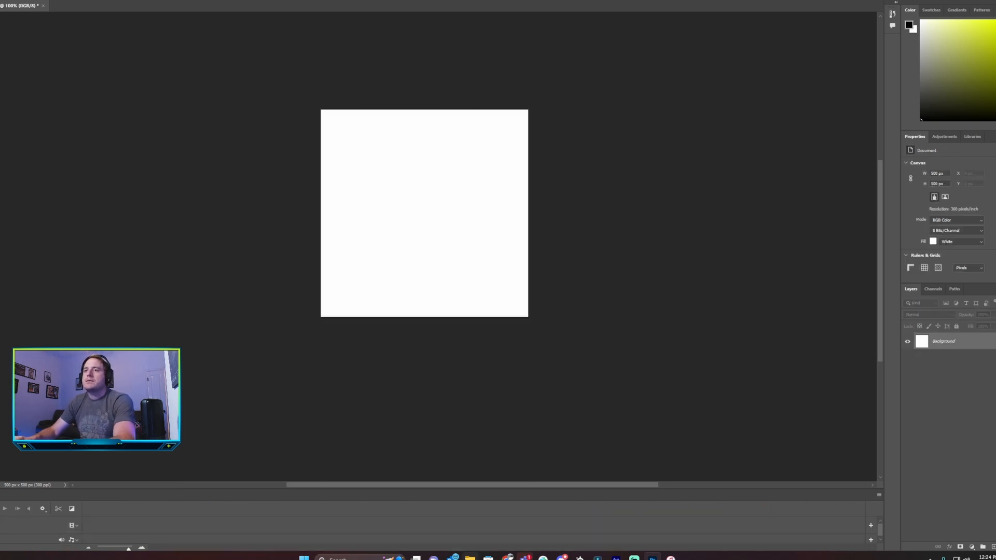
left_click_drag(422, 1, 432, 210)
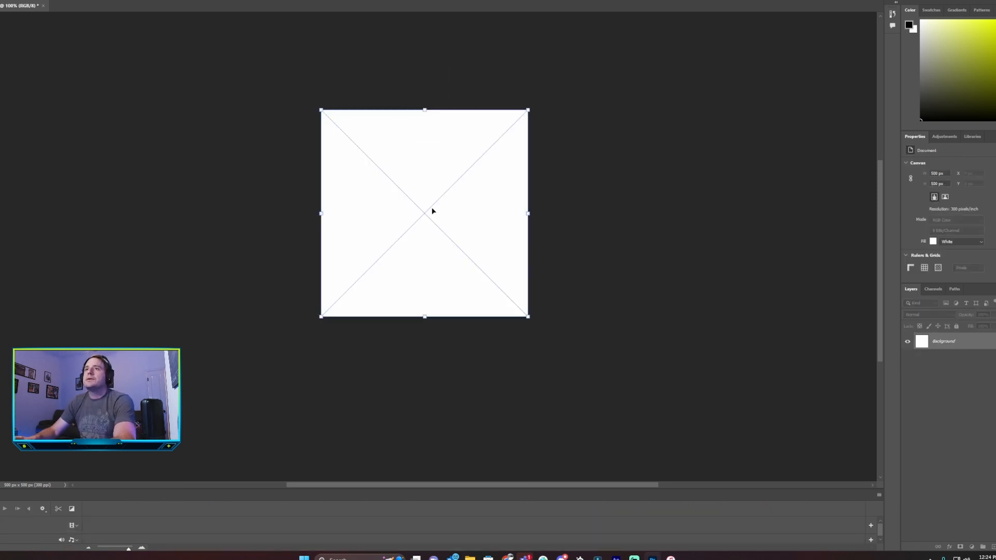
key("Return")
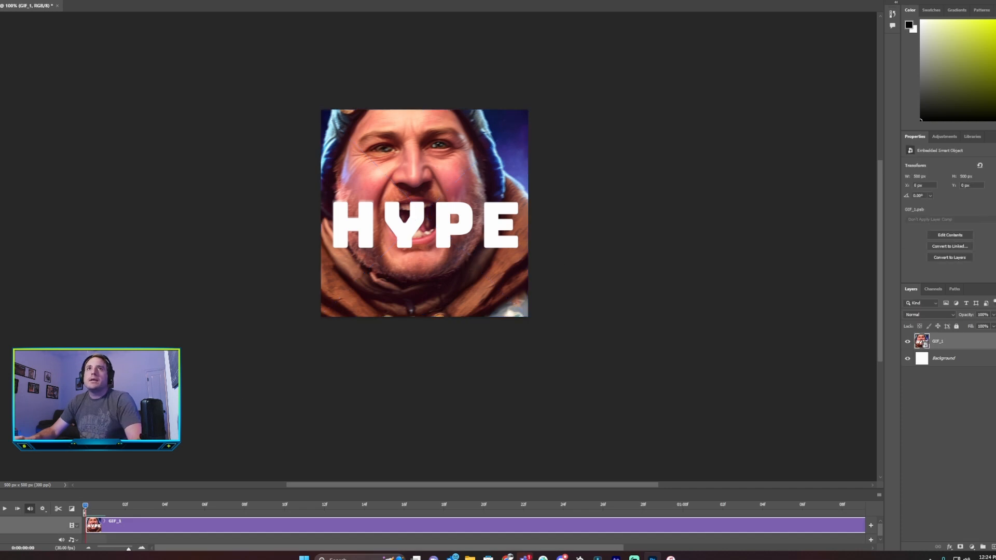
- Open Save for Web, compare the GIF 32 No Dither and GIF 128 No Dither presets, and choose GIF 32 Dithered
left_click(0, 0)
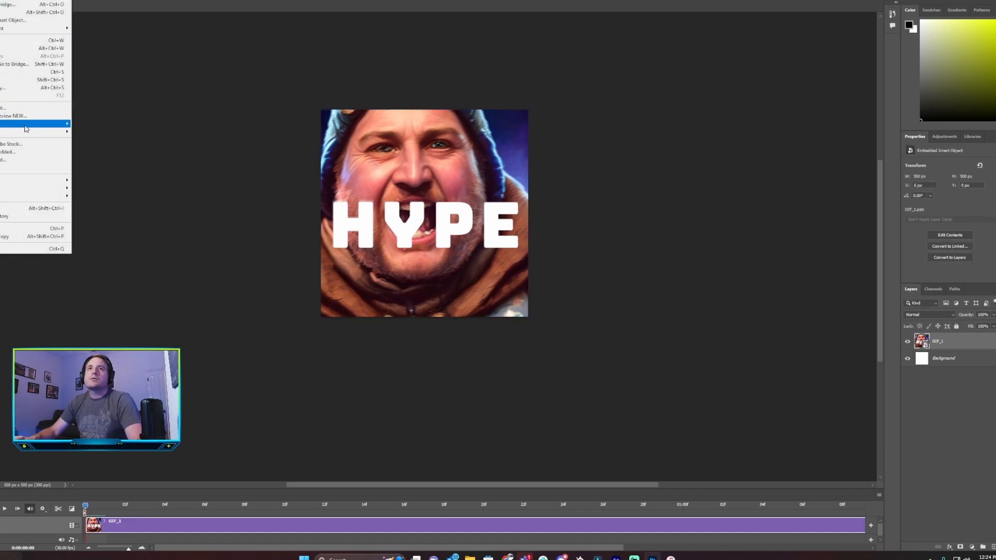
mouse_move(25, 125)
left_click(112, 157)
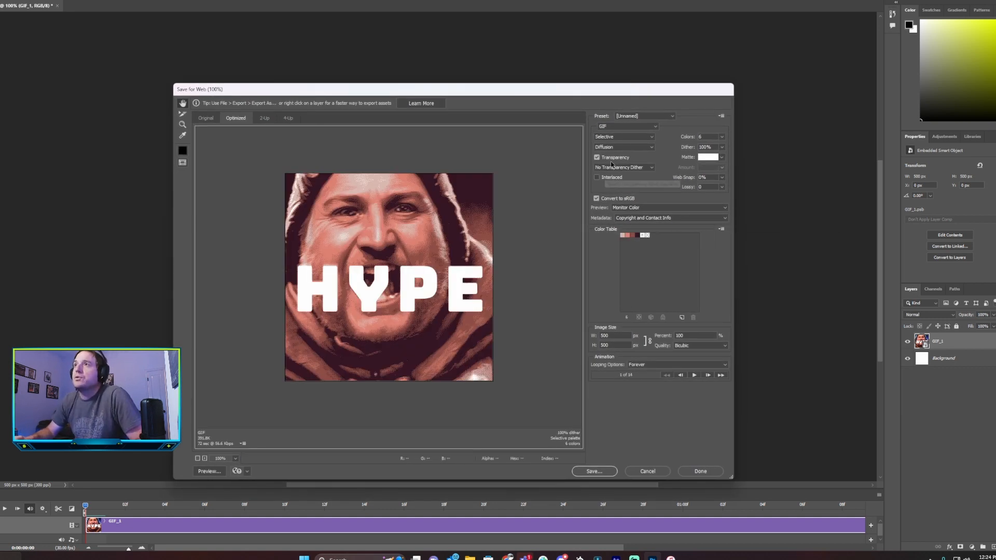
left_click(671, 115)
left_click(643, 146)
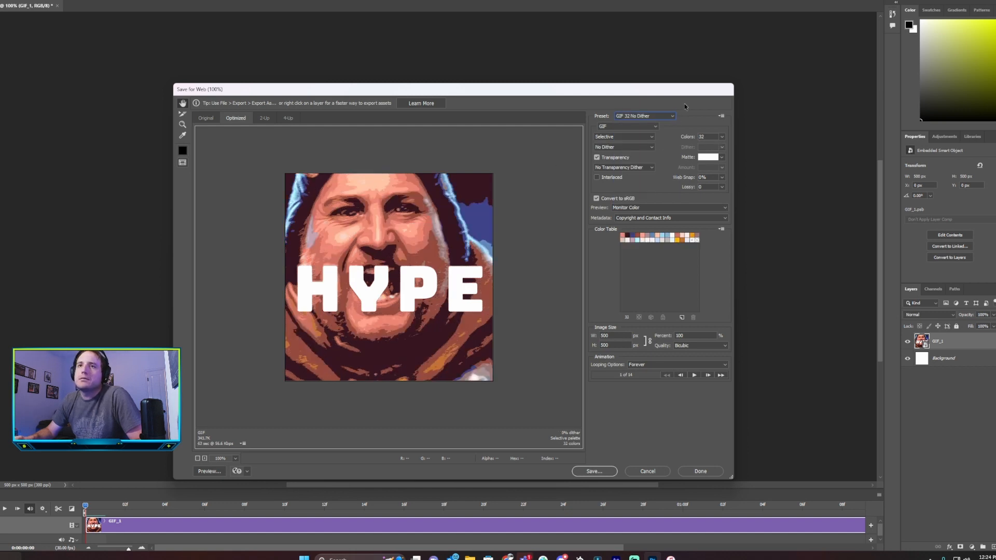
left_click(668, 115)
left_click(640, 133)
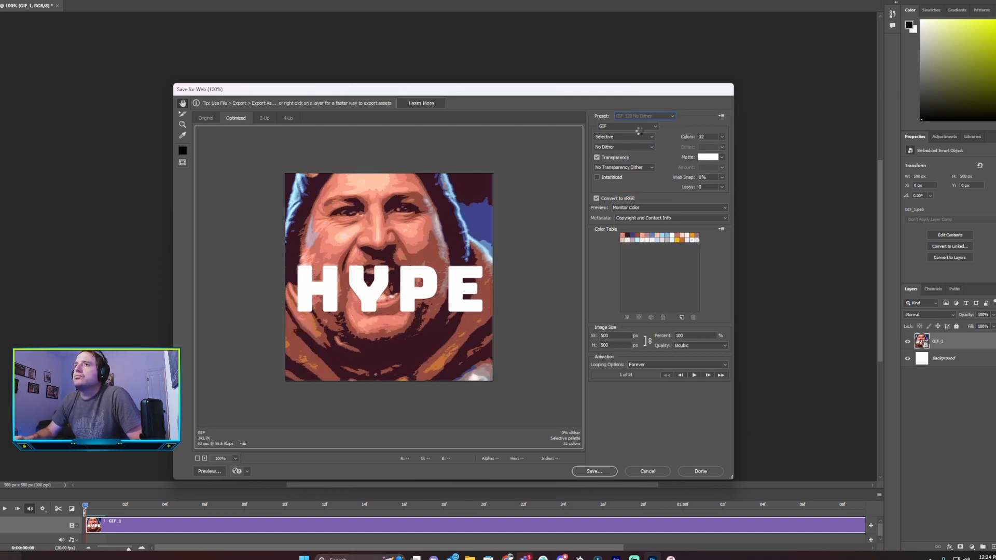
left_click(663, 116)
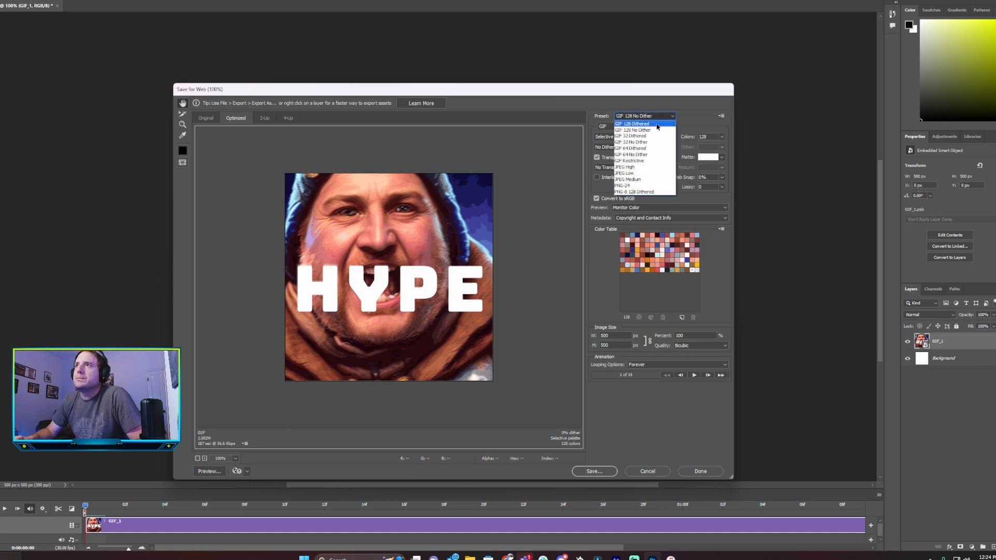
left_click(646, 136)
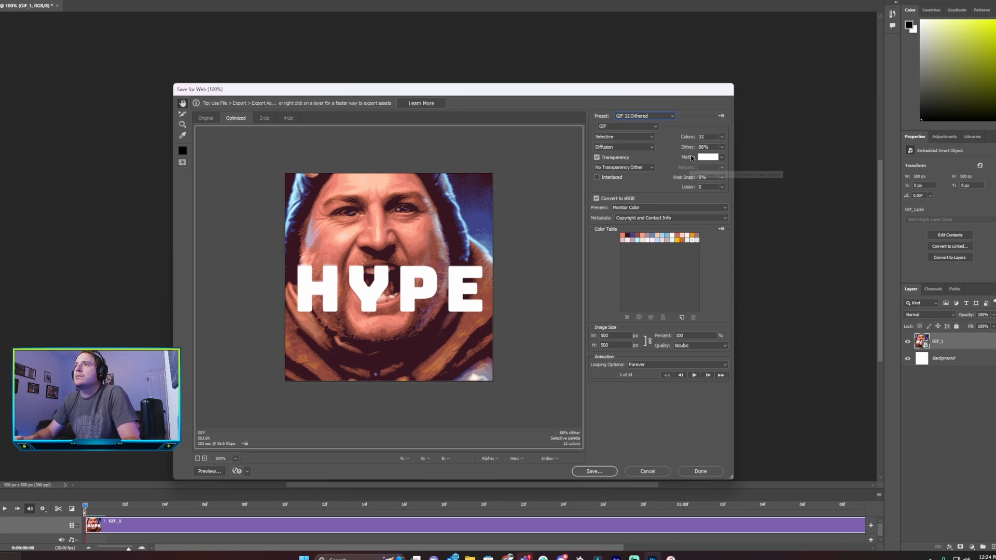
- Set the GIF's color count to 40 and play the optimized animation preview
left_click(701, 137)
type("40")
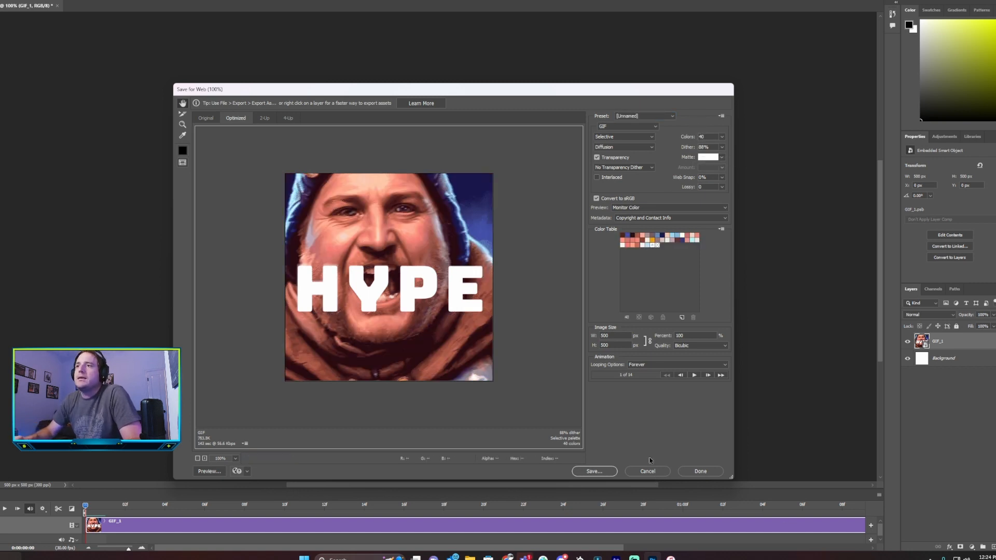
left_click(692, 375)
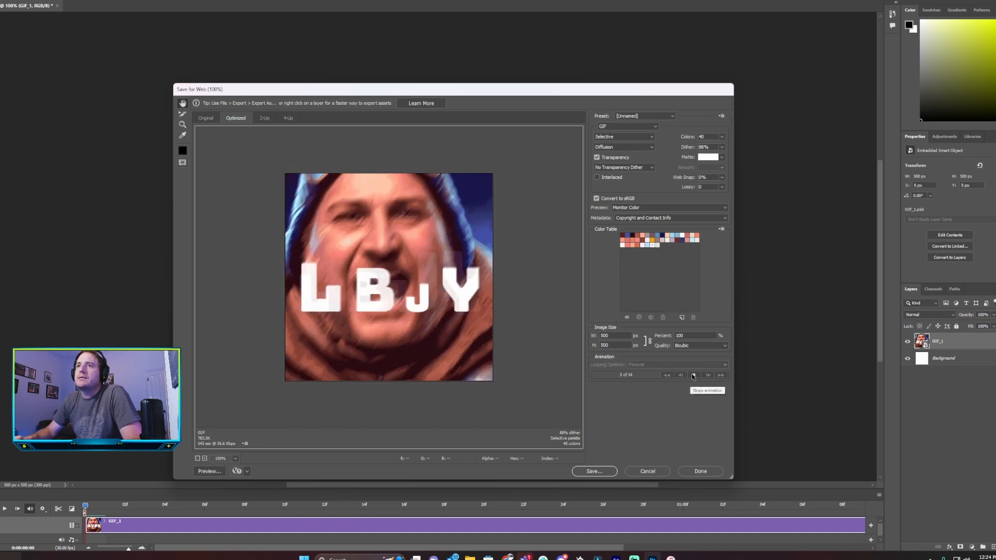
left_click(693, 375)
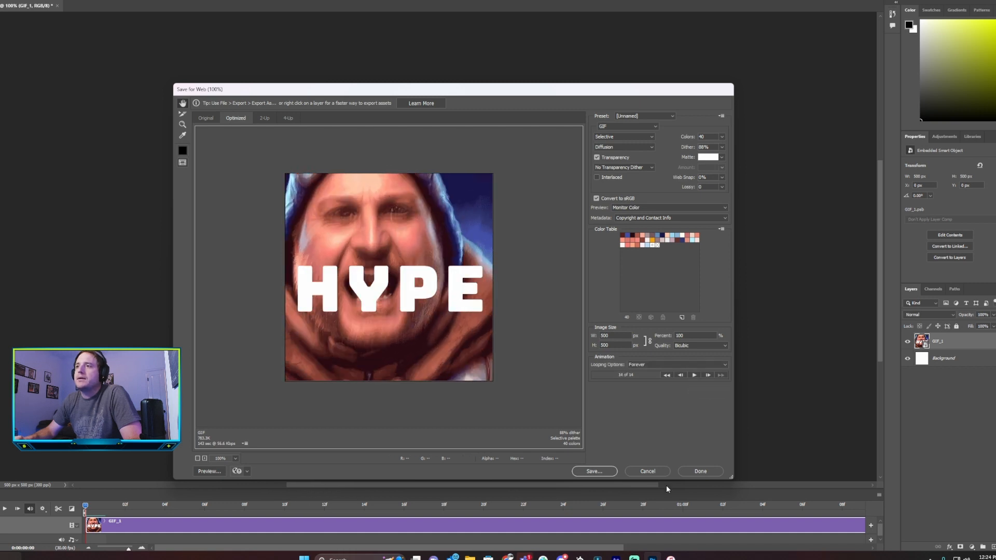
- Save the optimized animation to the Desktop as "Hype Gif"
left_click(594, 471)
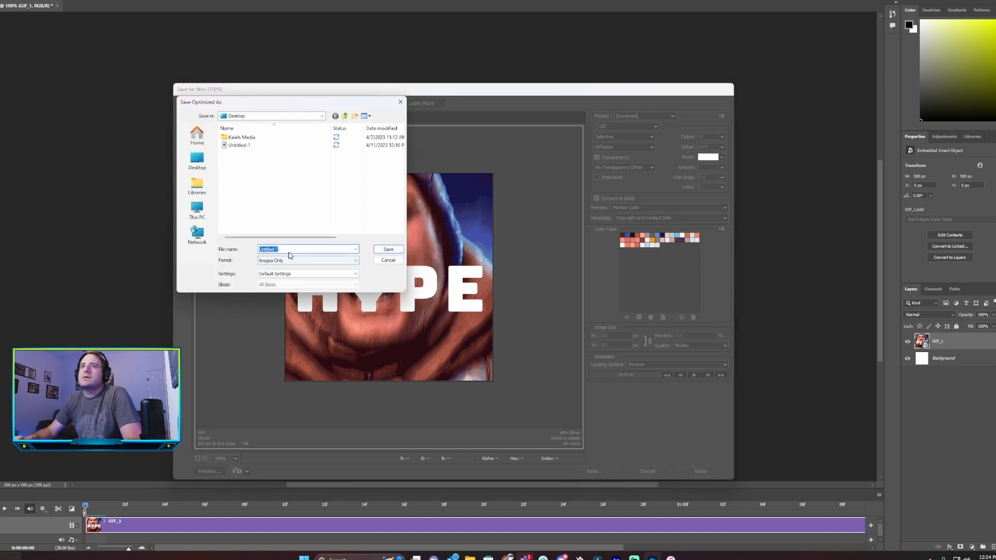
key("BackSpace")
key("BackSpace")
key("BackSpace")
key("BackSpace")
key("BackSpace")
key("BackSpace")
key("BackSpace")
key("BackSpace")
key("BackSpace")
key("BackSpace")
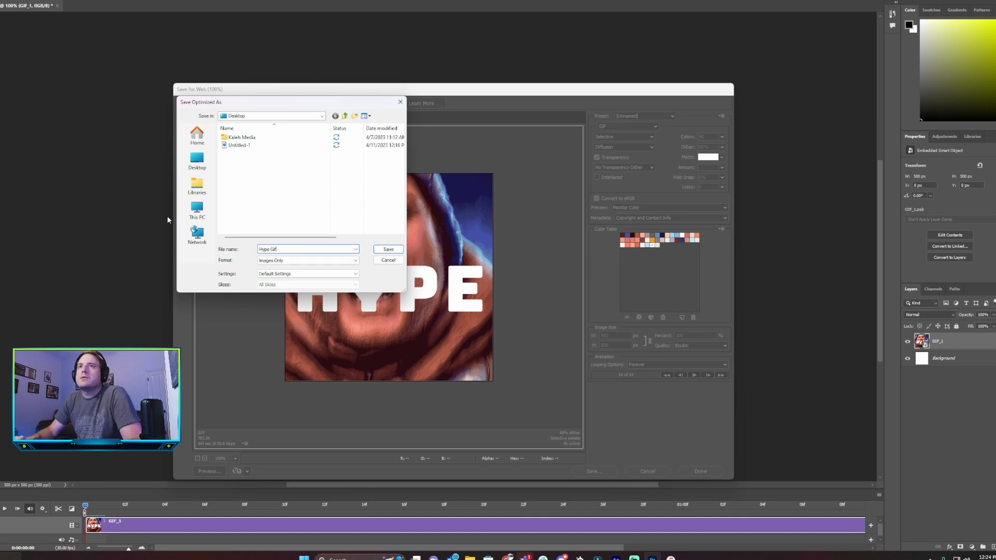
left_click(197, 161)
left_click(388, 250)
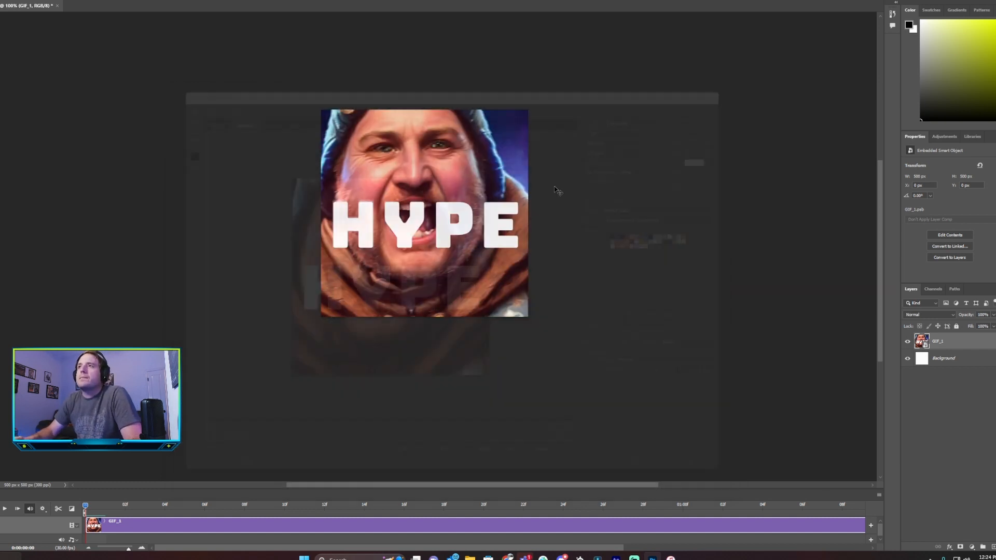